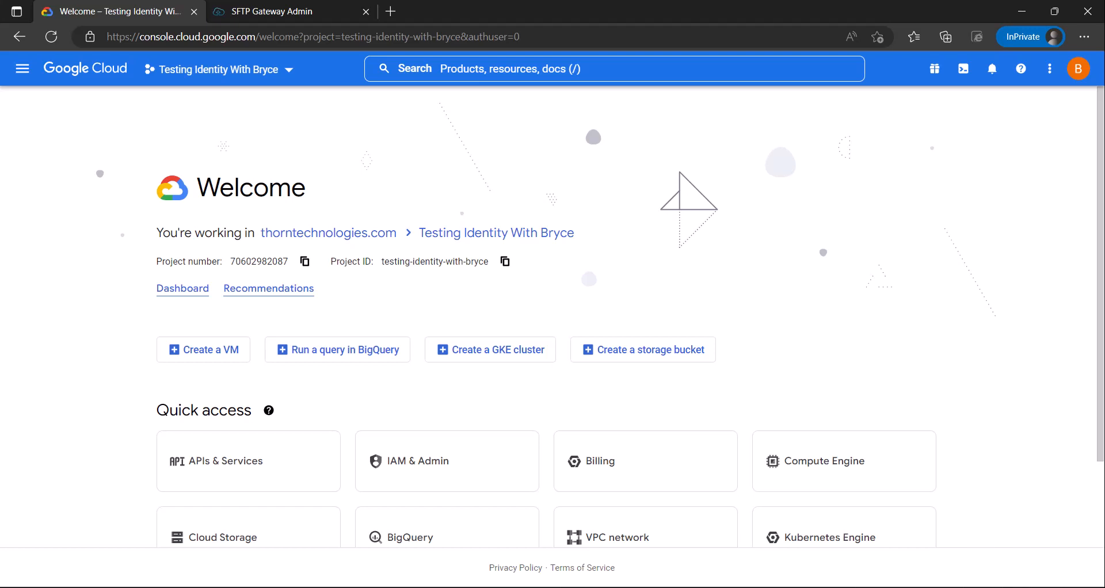
- Search Google Cloud for "API & ser", open APIs & Services, and go to its Credentials page
click(276, 11)
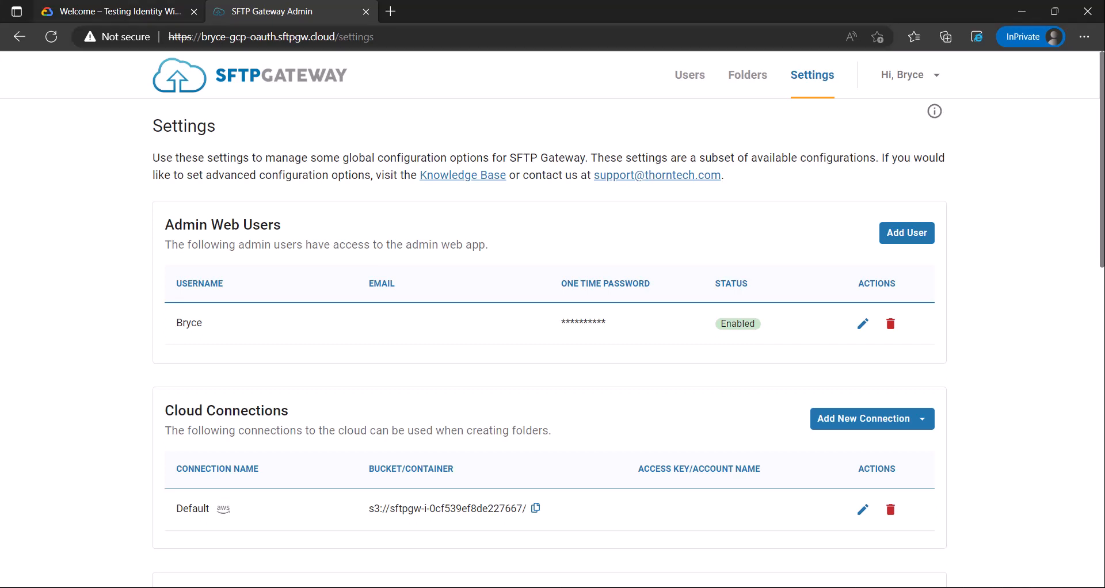
click(115, 11)
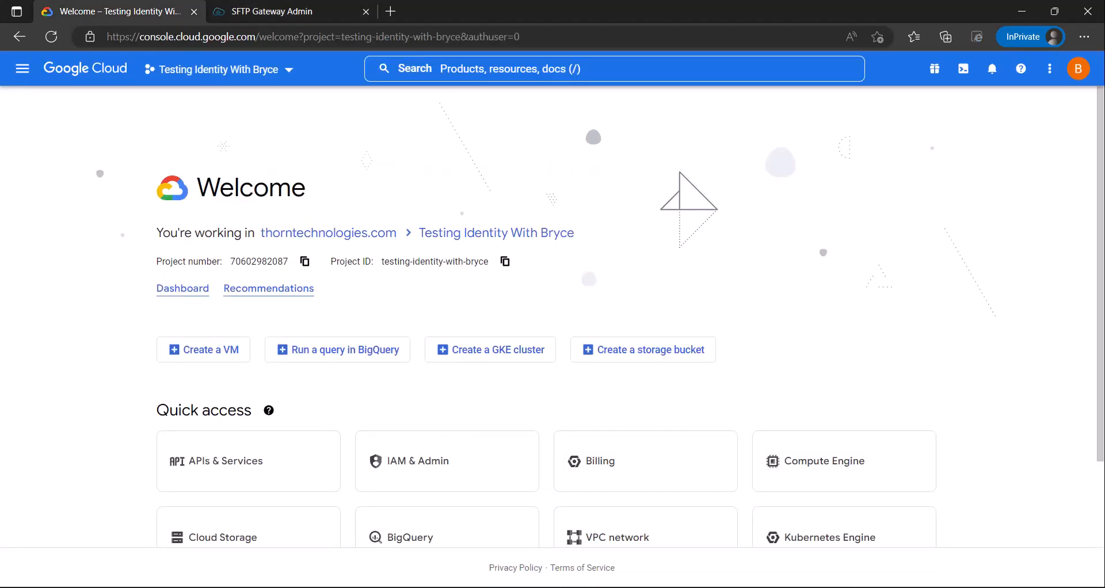
text(/A)
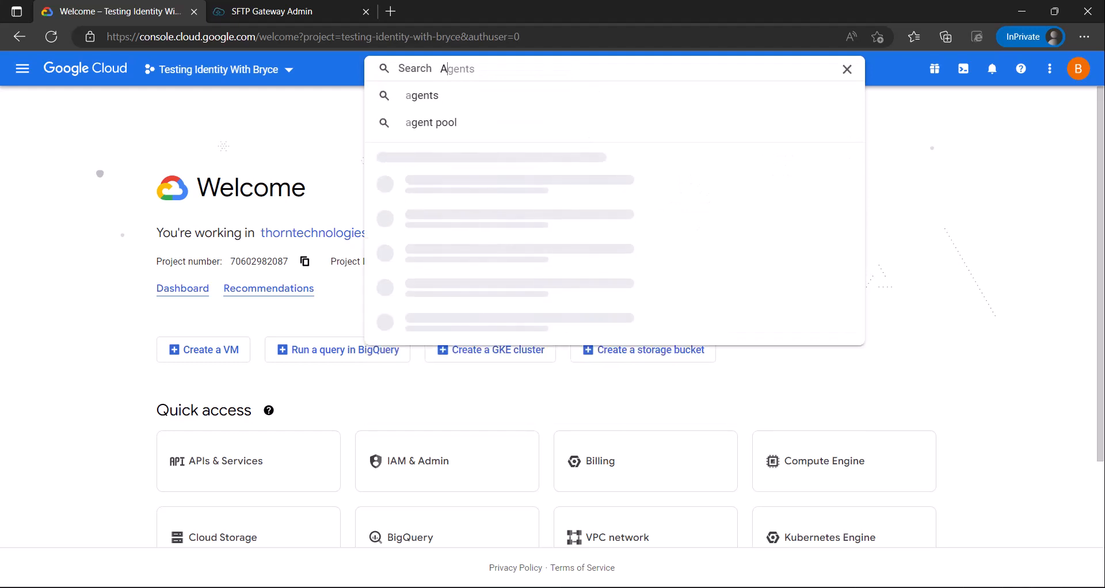
text(PI & ser)
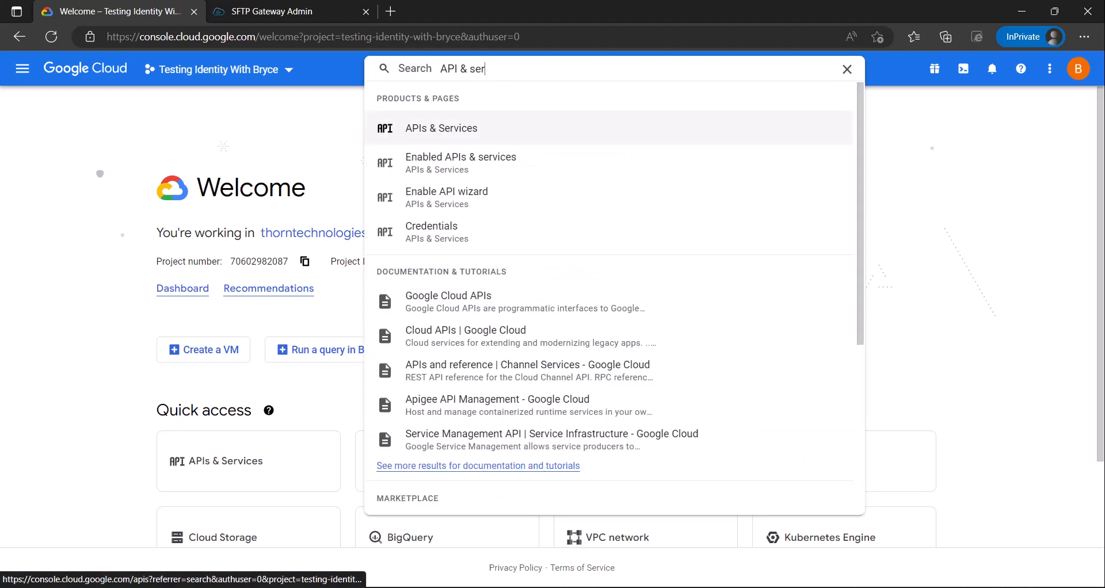
key(Return)
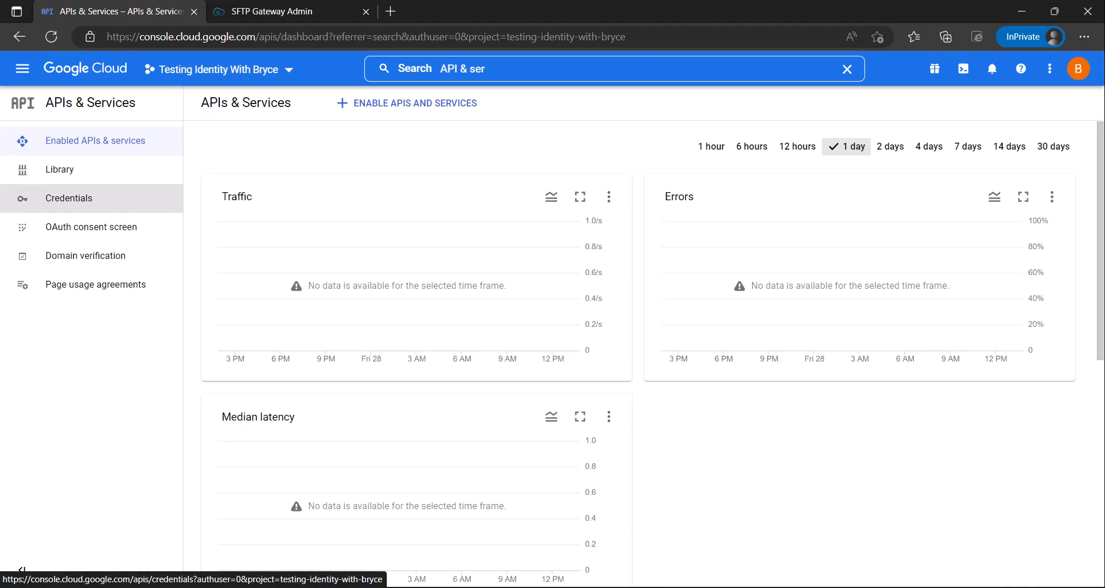
click(135, 198)
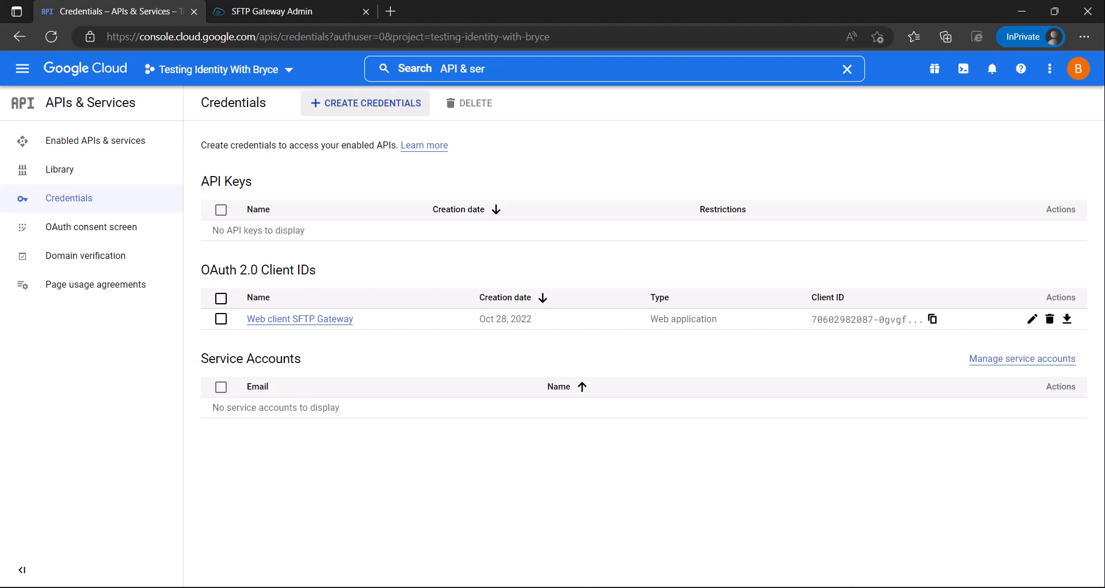
- Start creating an OAuth client ID with Web application as the application type
click(366, 103)
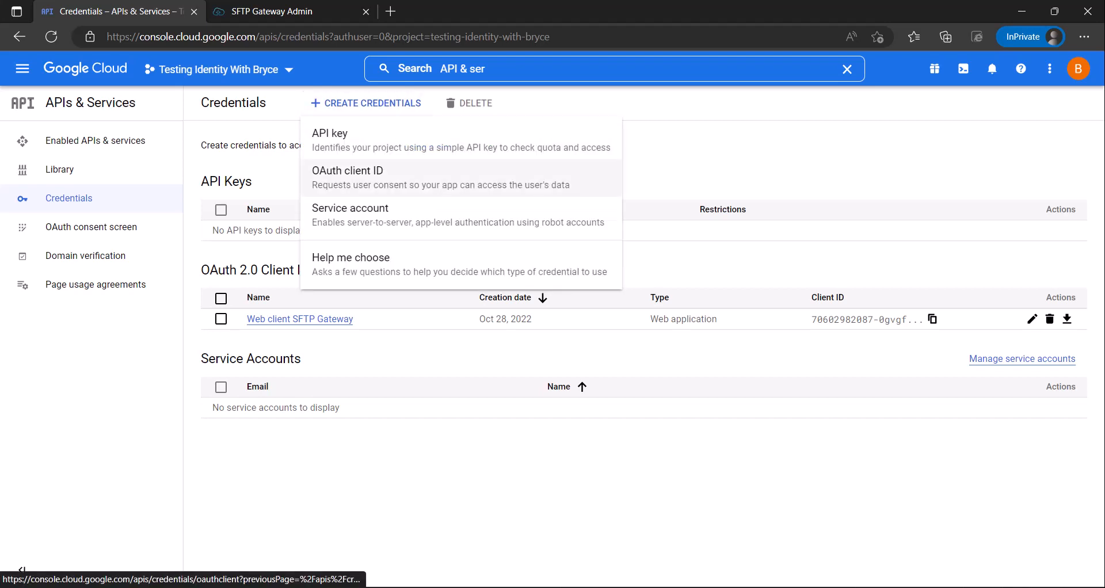
click(403, 178)
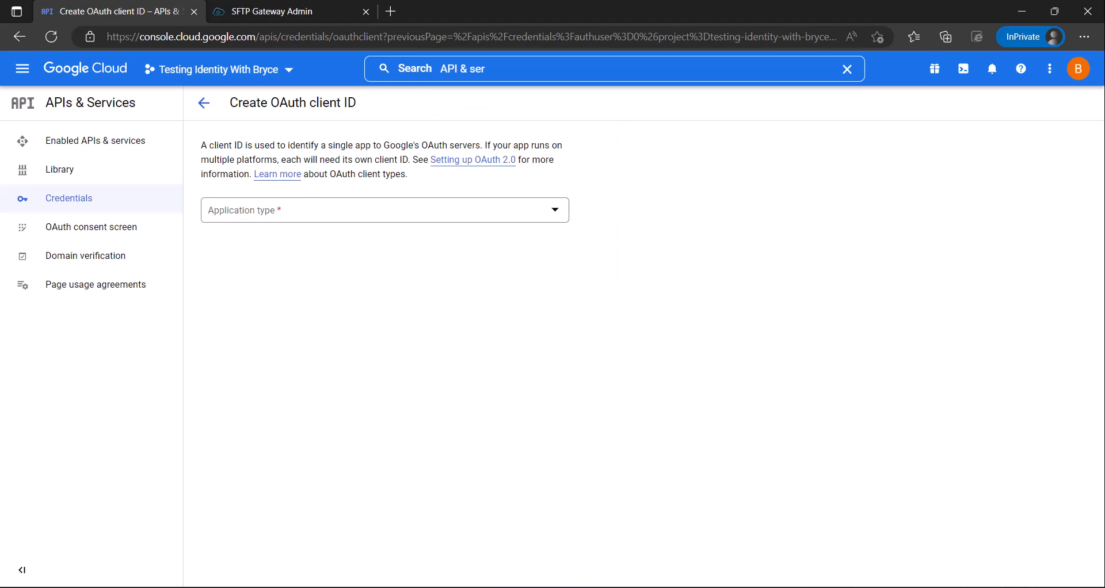
click(384, 211)
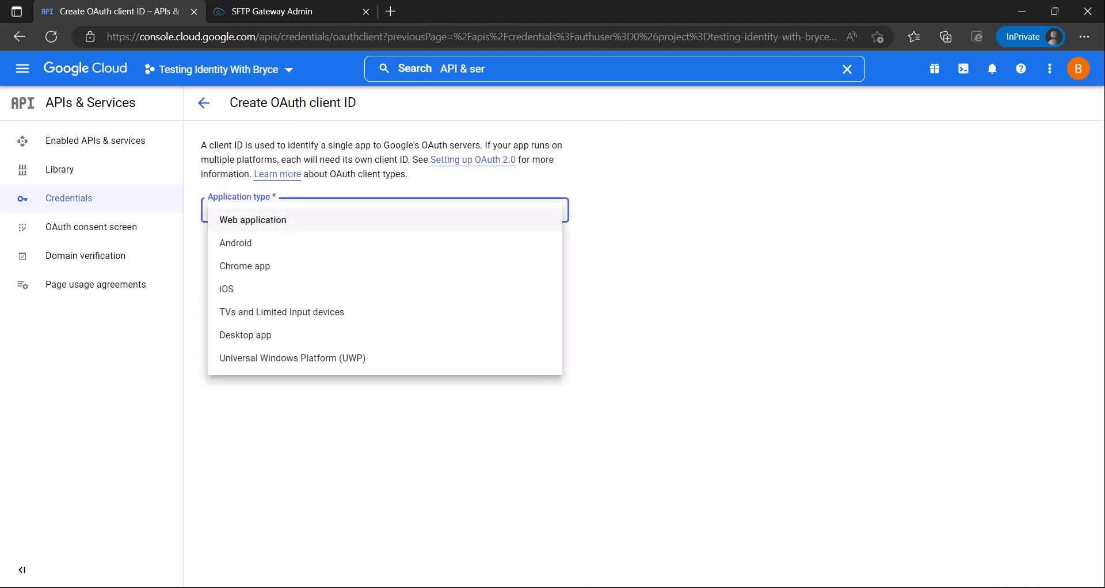
click(437, 220)
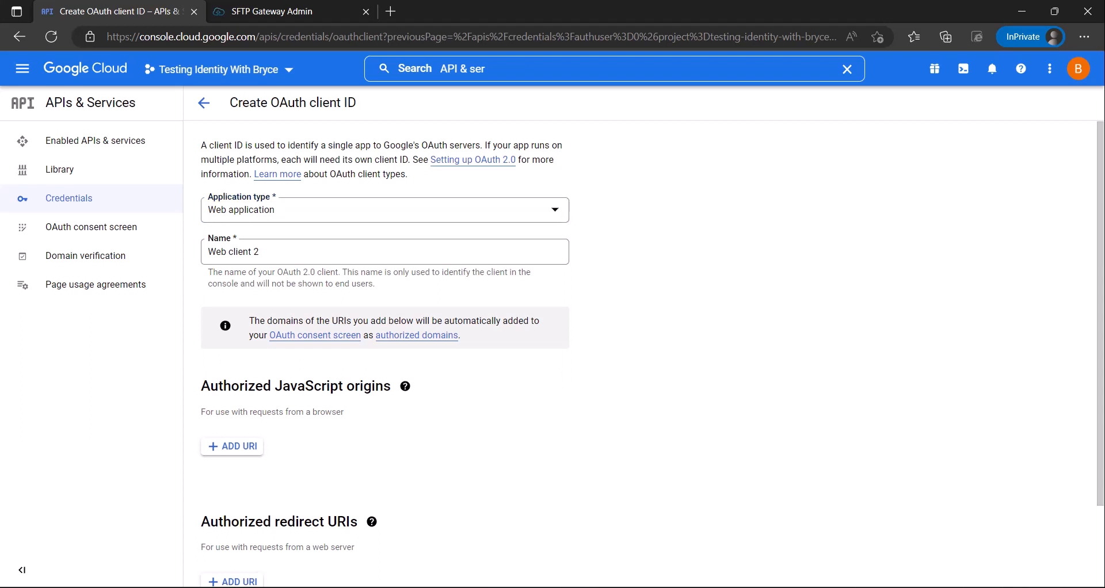
- Replace the OAuth client's default name with "SFTP Gateway Oauth"
click(385, 252)
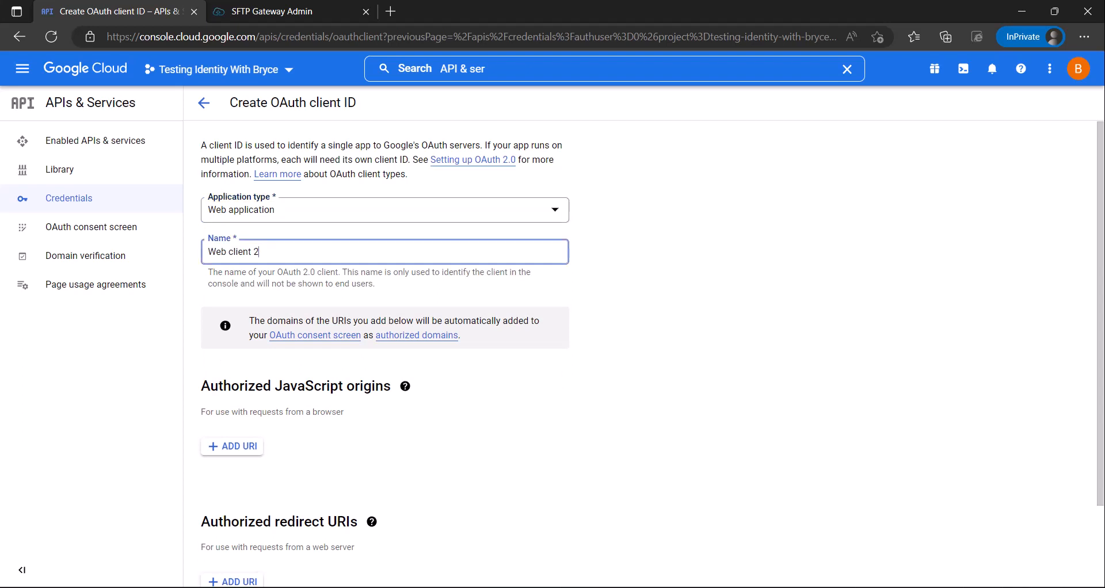
key(ctrl+a)
text(SFTP Gateway)
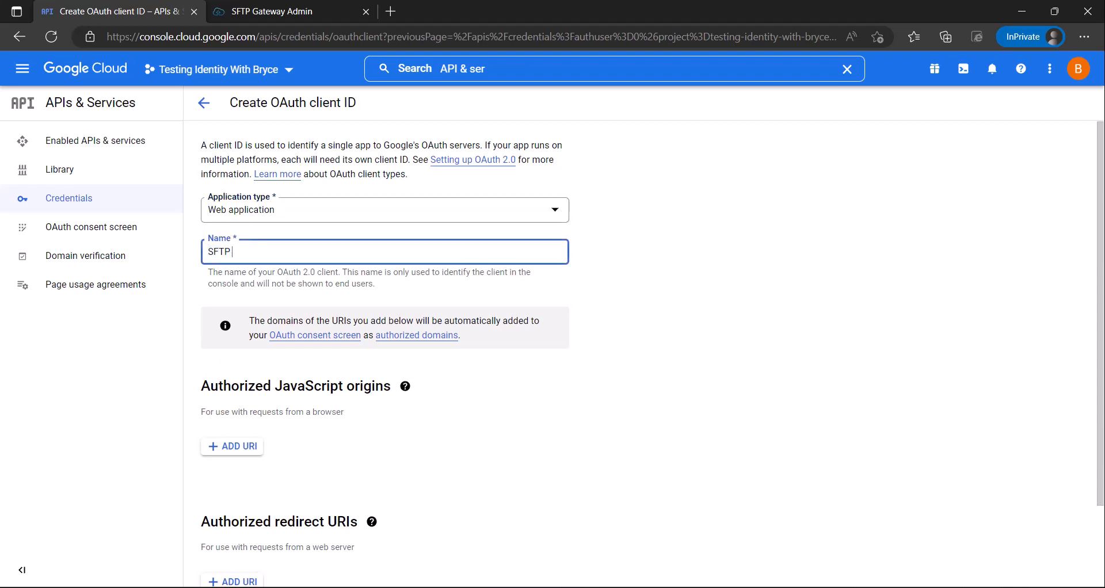
text( Oauth)
- Add the SFTP Gateway site's https address, copied from its admin page without the path, as an authorized JavaScript origin
scroll(638, 345, down, 2)
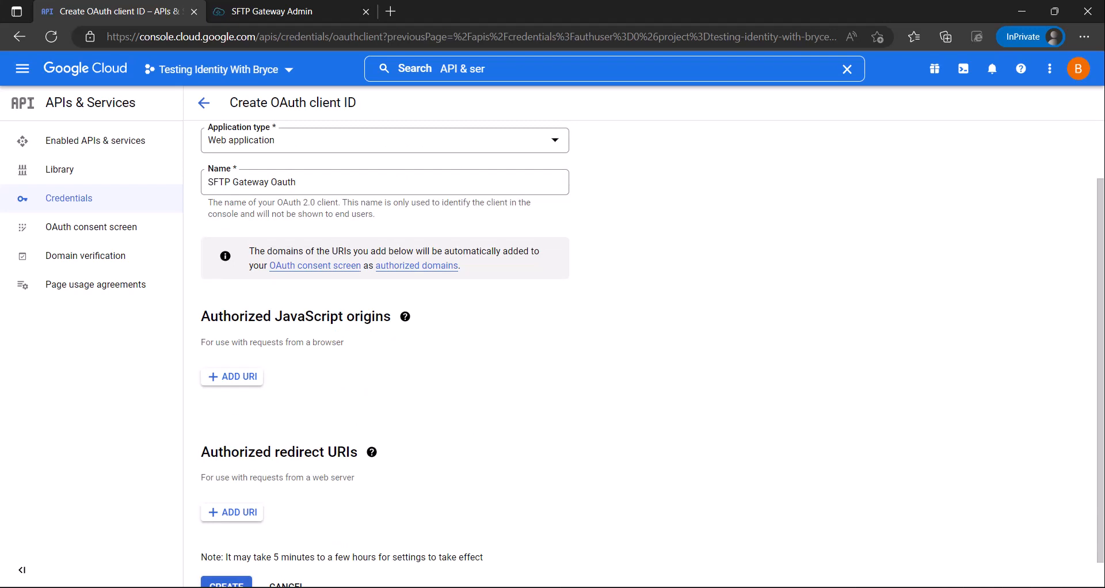
click(245, 377)
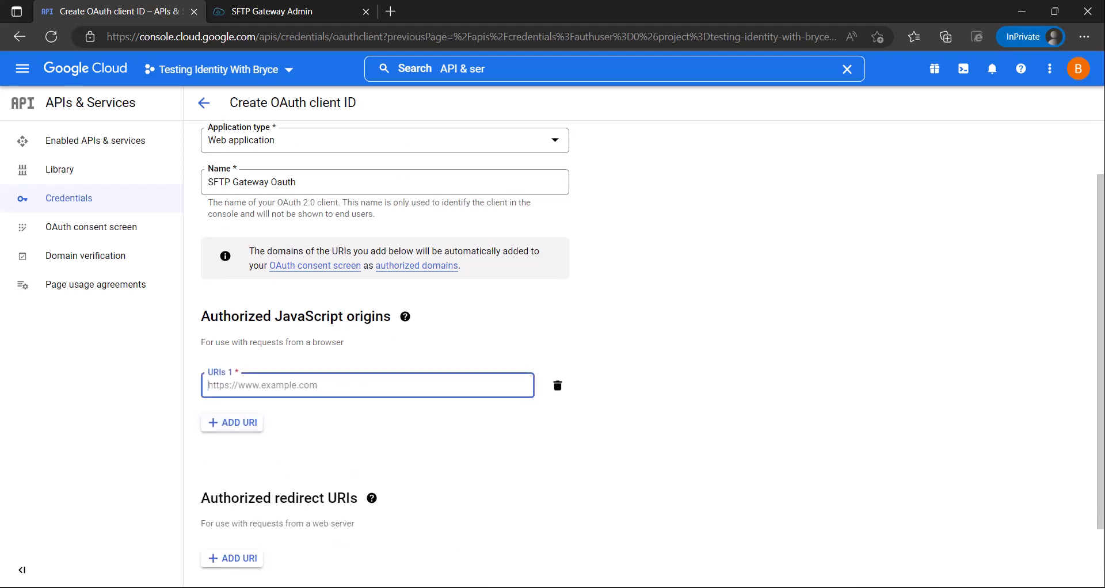
text(ht)
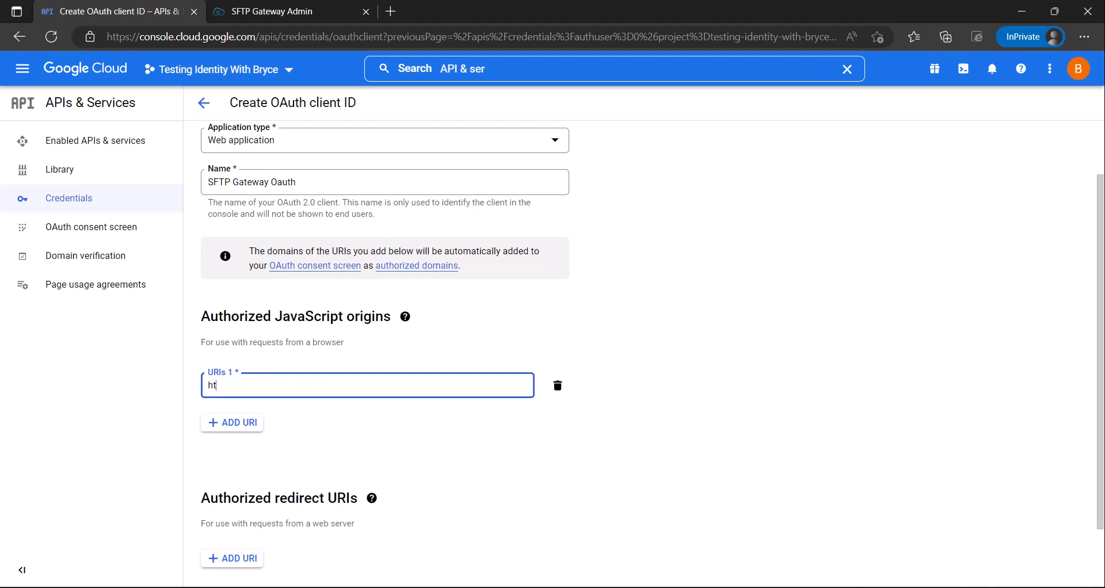
text(tps://)
click(271, 11)
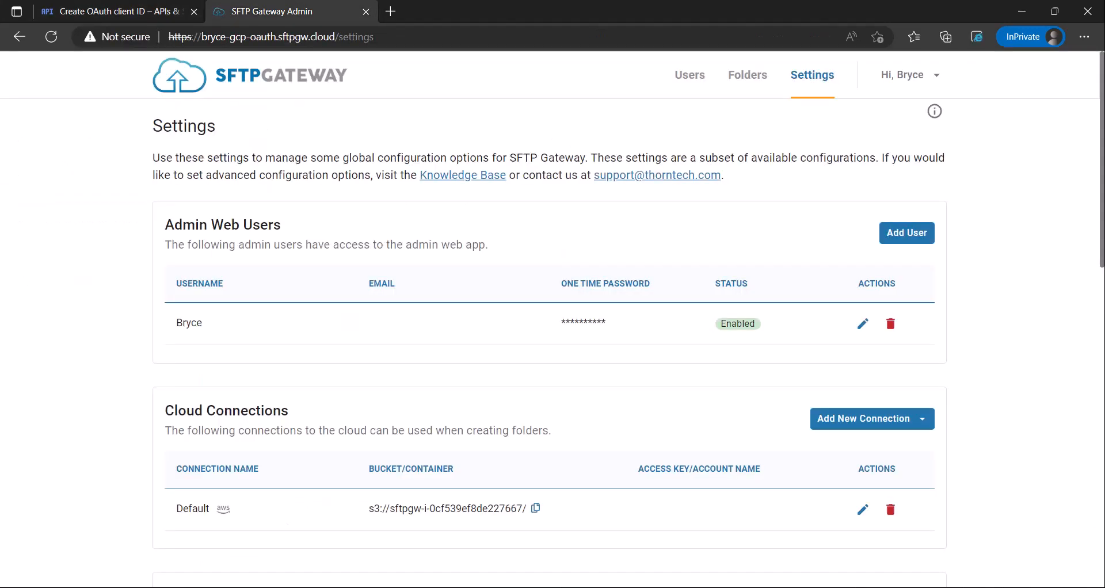
double_click(256, 37)
click(257, 37)
triple_click(256, 37)
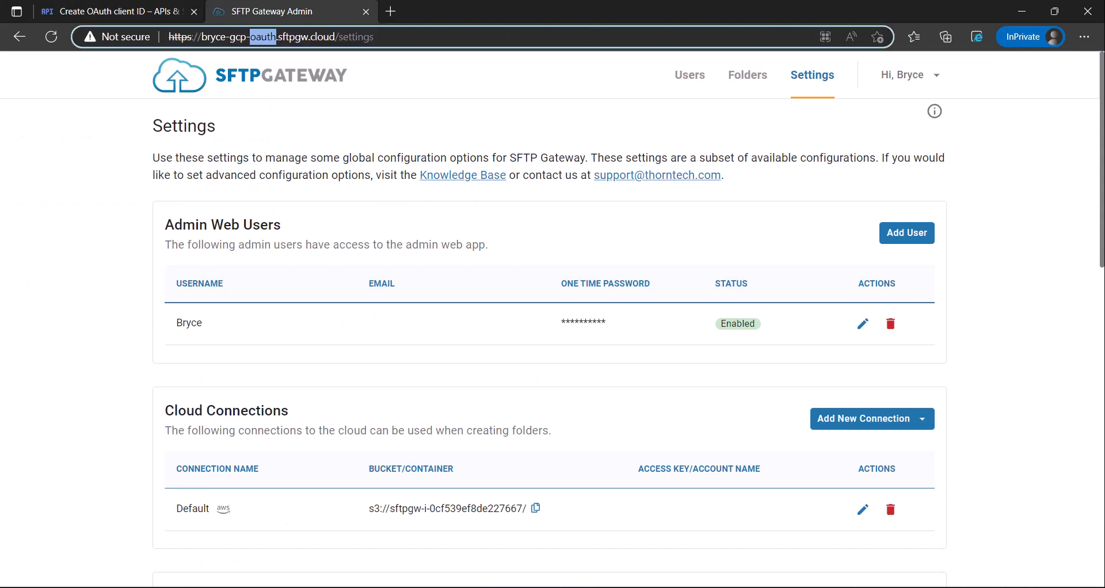
drag(201, 36, 337, 37)
key(ctrl+c)
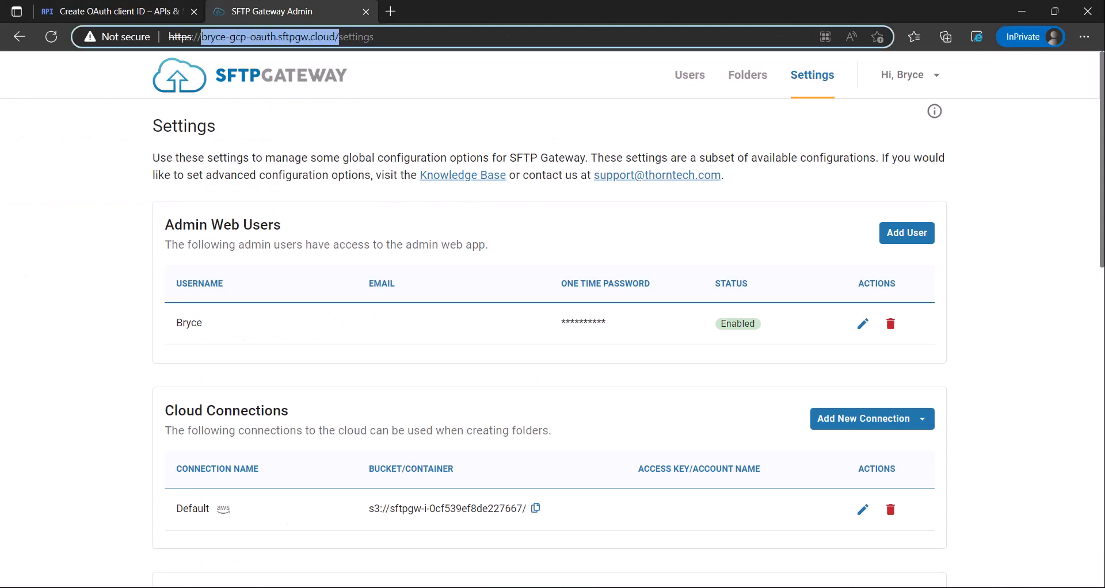
click(115, 12)
key(ctrl+v)
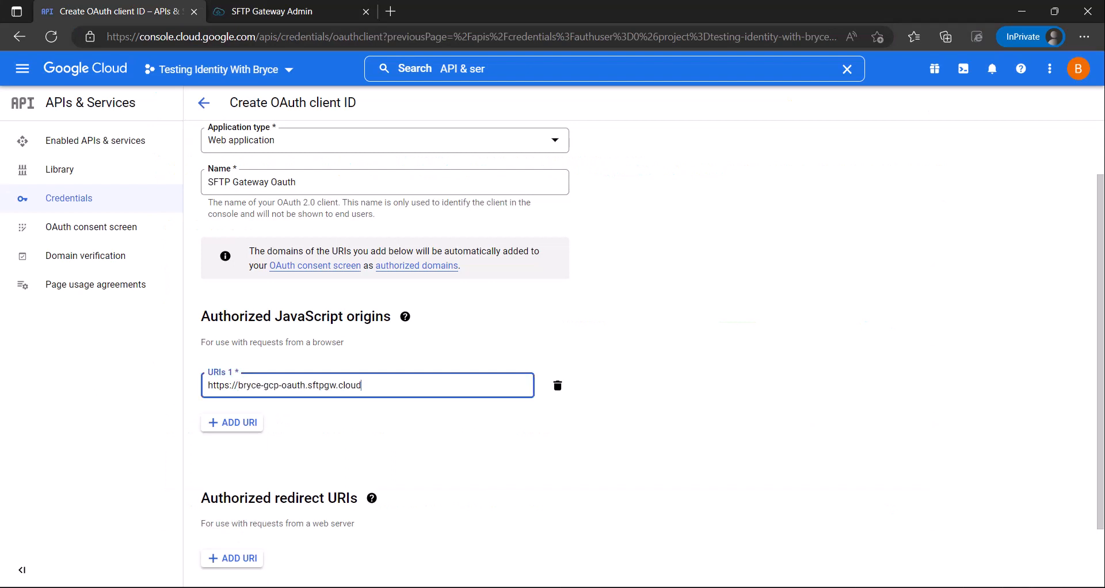
click(373, 429)
- Add an authorized redirect URI made of the gateway's https address, /backend/login/oauth2/code/ and the admin's first name
scroll(373, 429, down, 2)
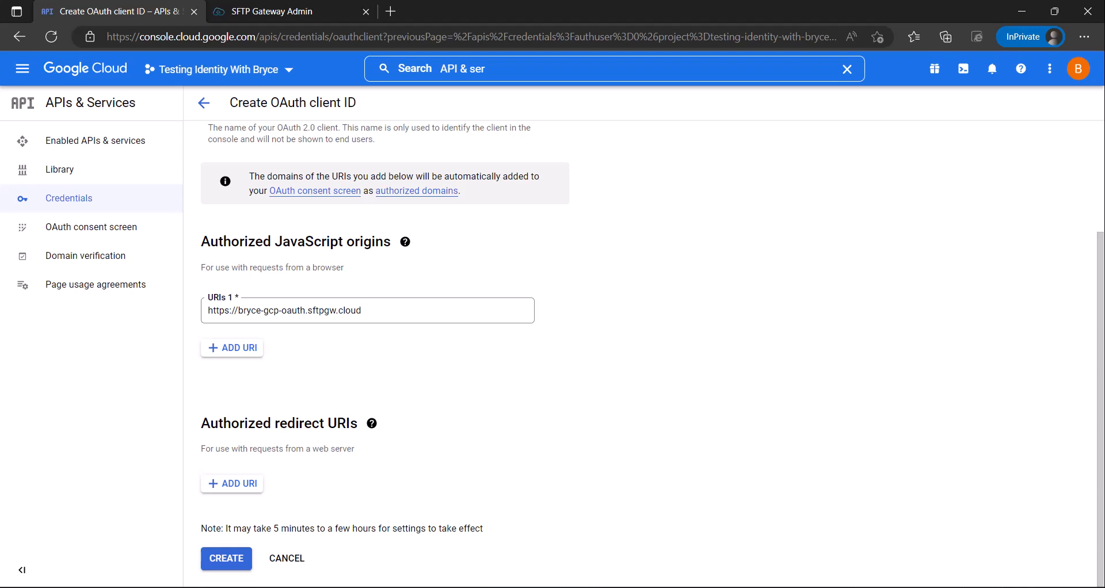
click(232, 483)
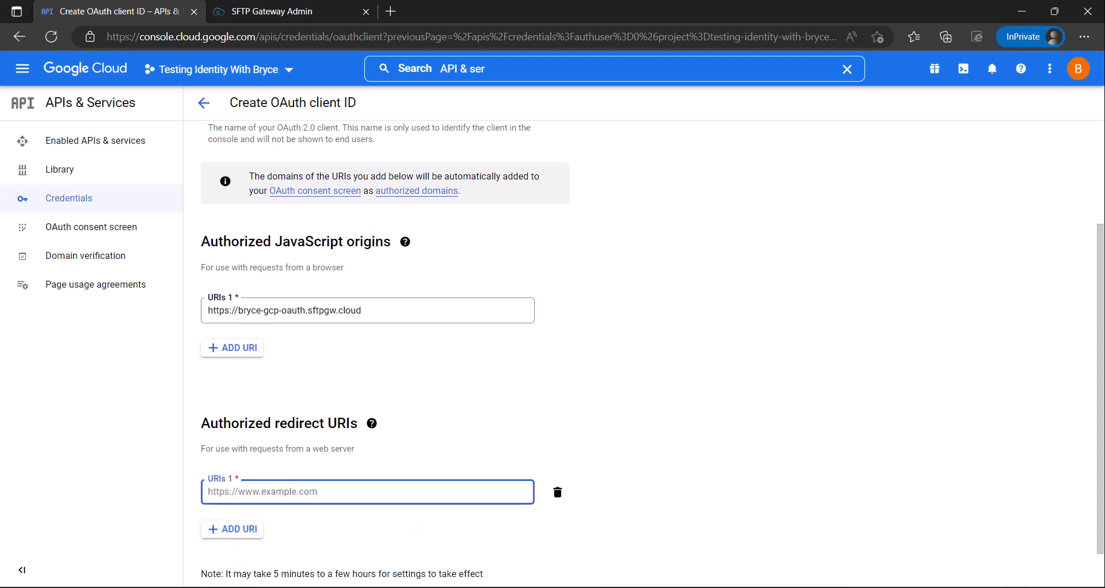
text(https)
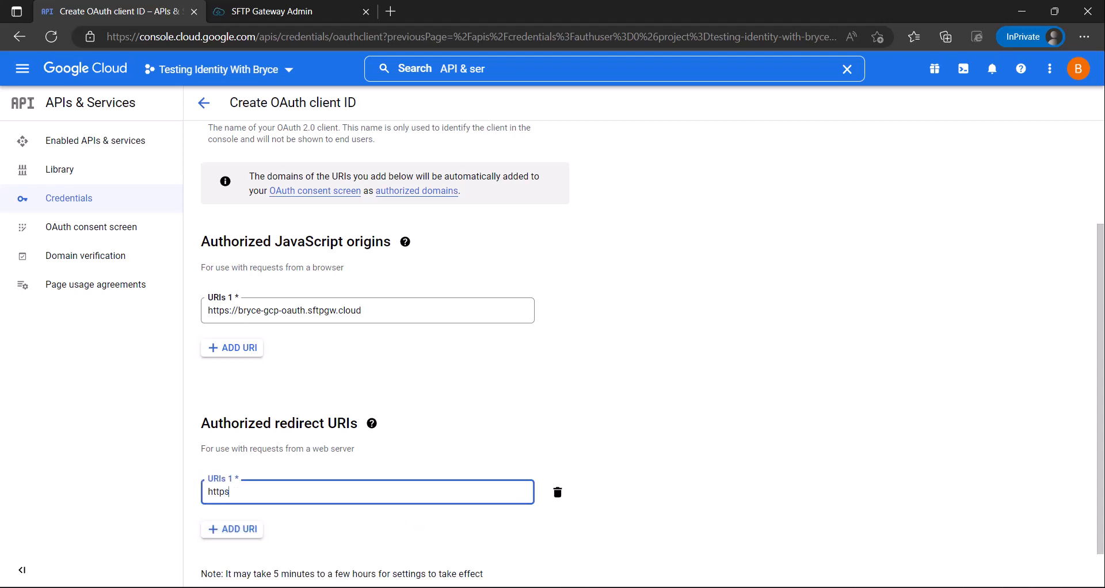
text(://)
key(ctrl+v)
text(/b)
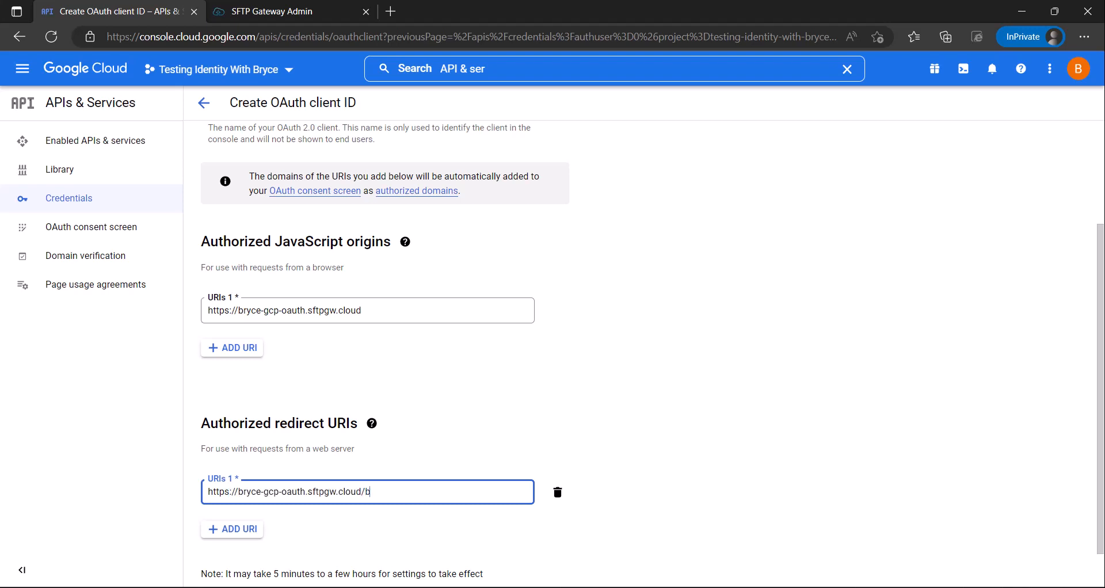
text(ackend/login/oauth2/code/)
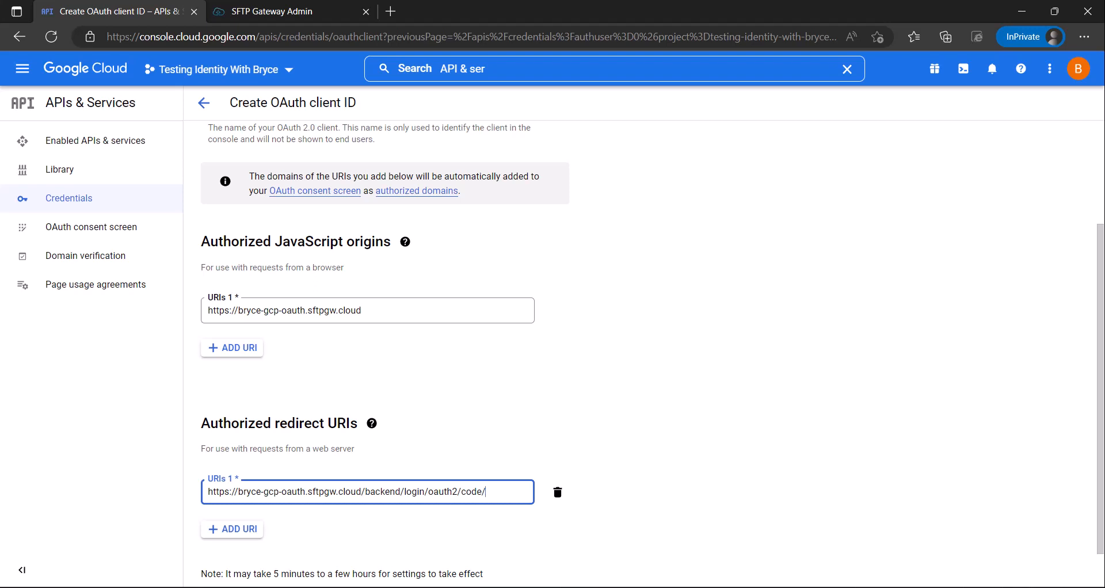
text(bryce)
scroll(643, 345, down, 1)
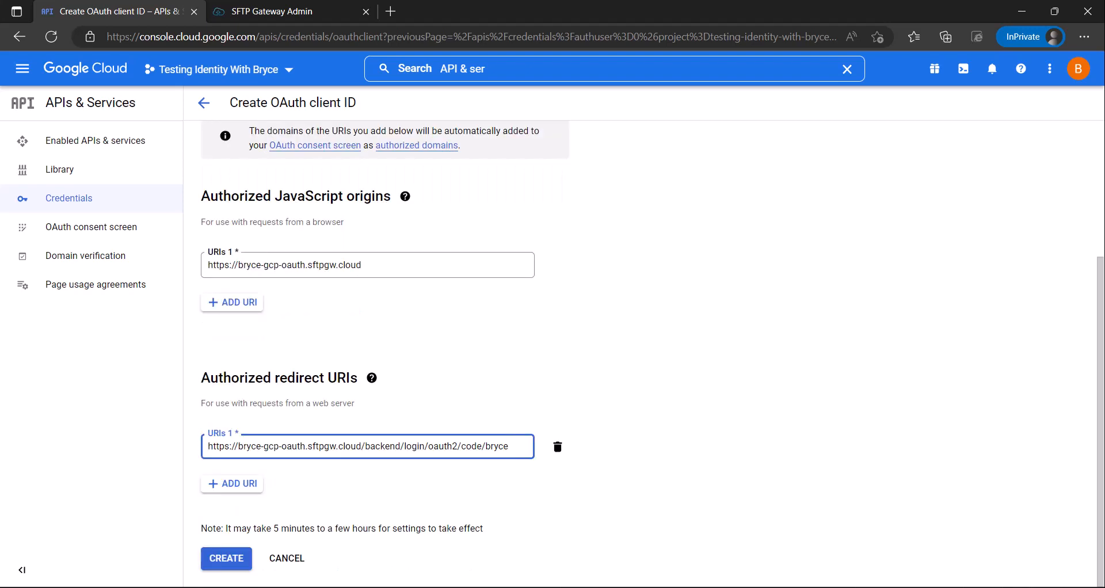
click(643, 403)
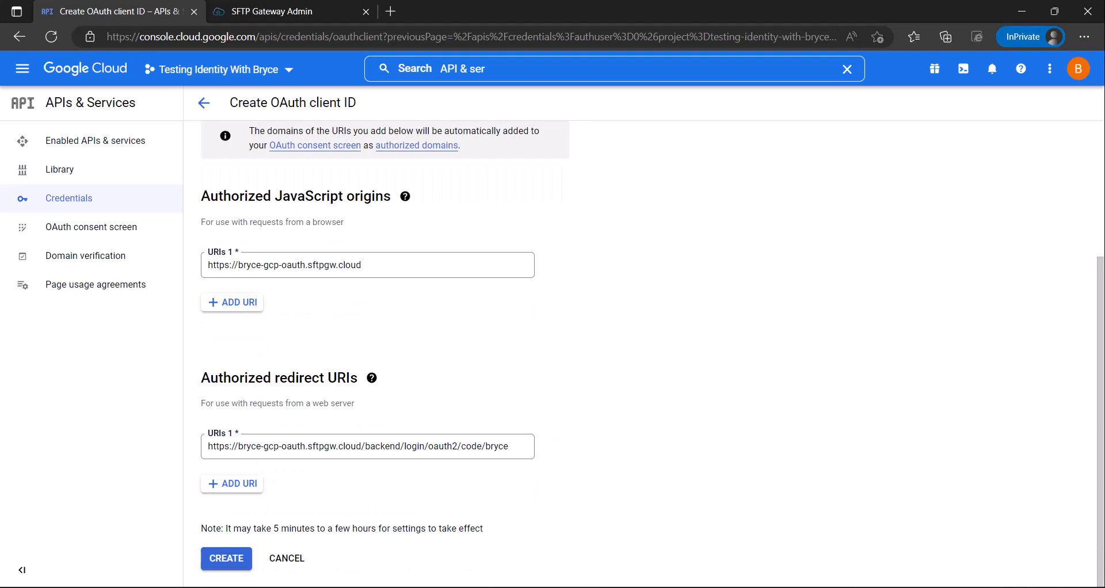
- Create the OAuth client, dismiss the credentials dialog, and open the SFTP Gateway Oauth client's details
click(226, 558)
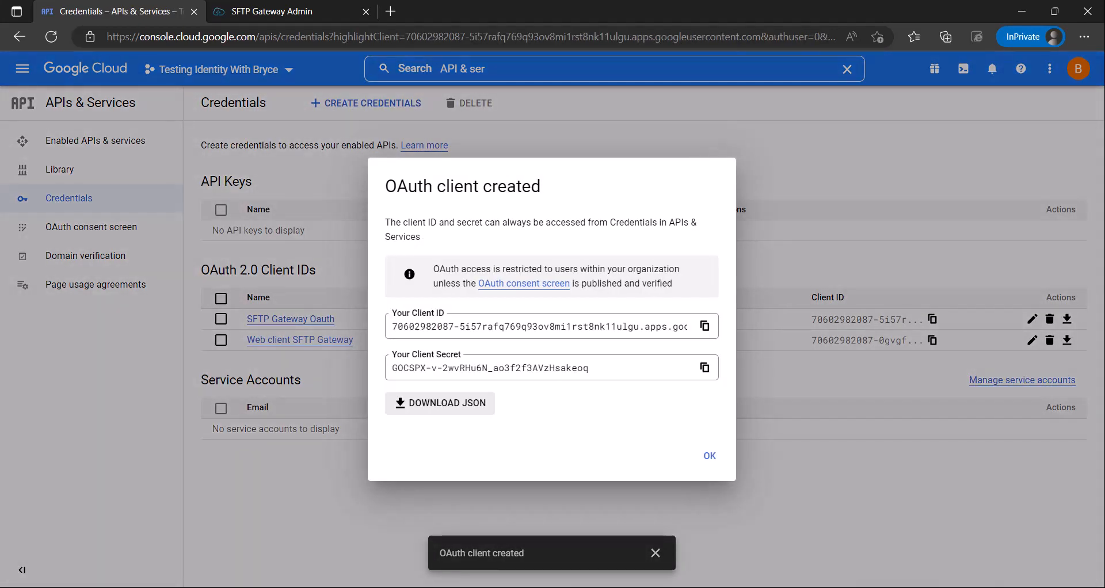
click(709, 456)
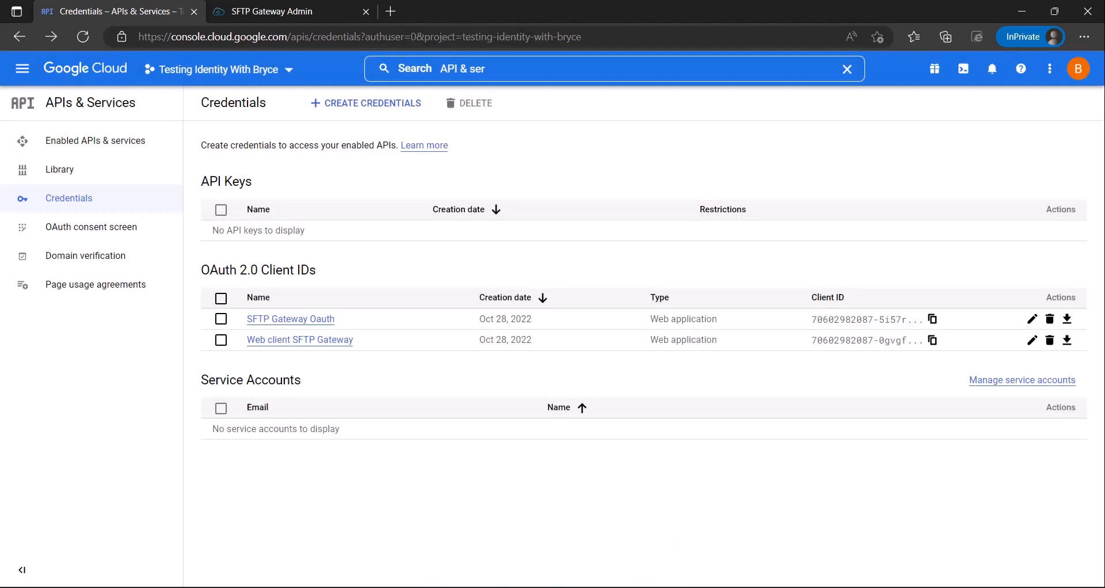
click(291, 319)
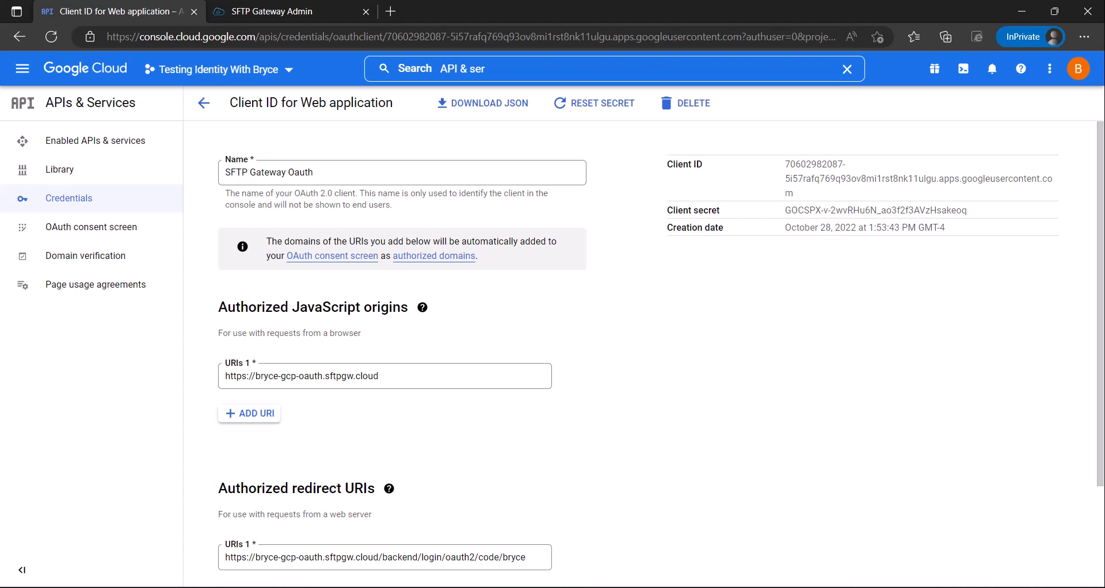
- Switch to SFTP Gateway Admin and start a new identity provider with the display name "Google Auth"
key(ctrl+Tab)
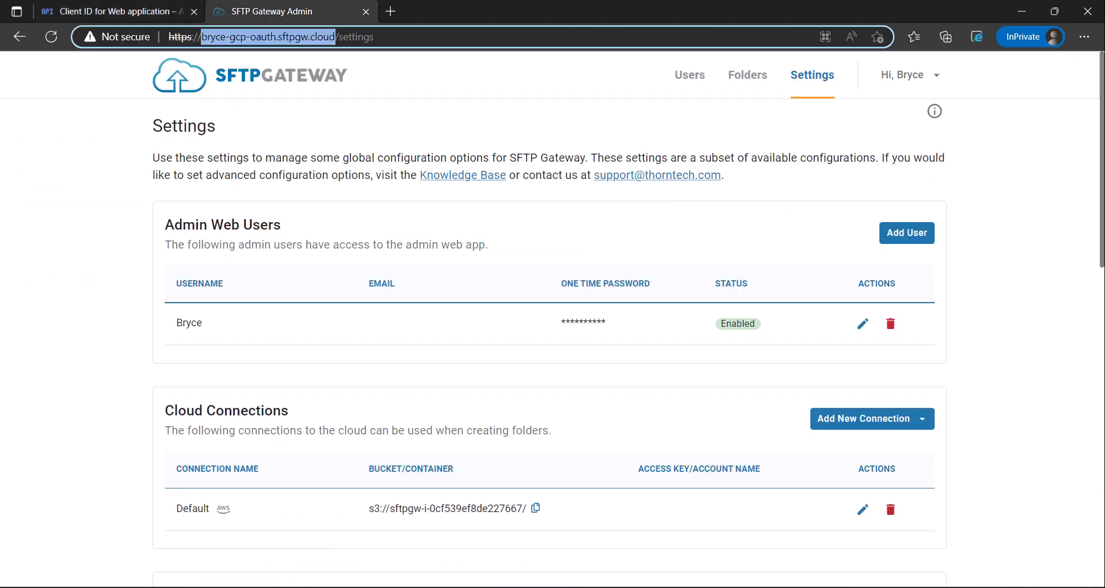
key(Escape)
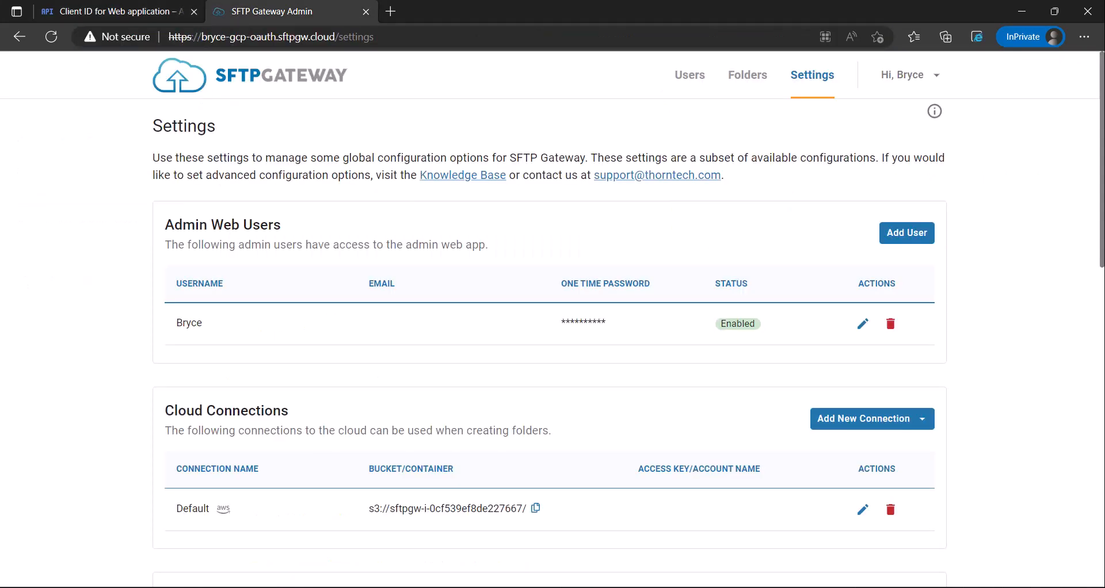
scroll(553, 313, down, 10)
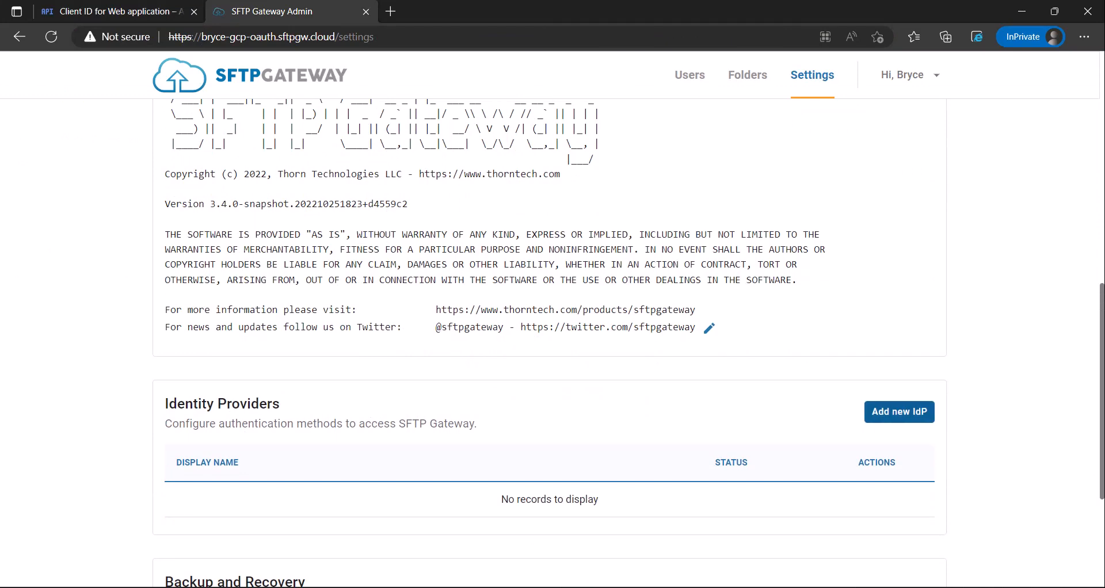
click(876, 411)
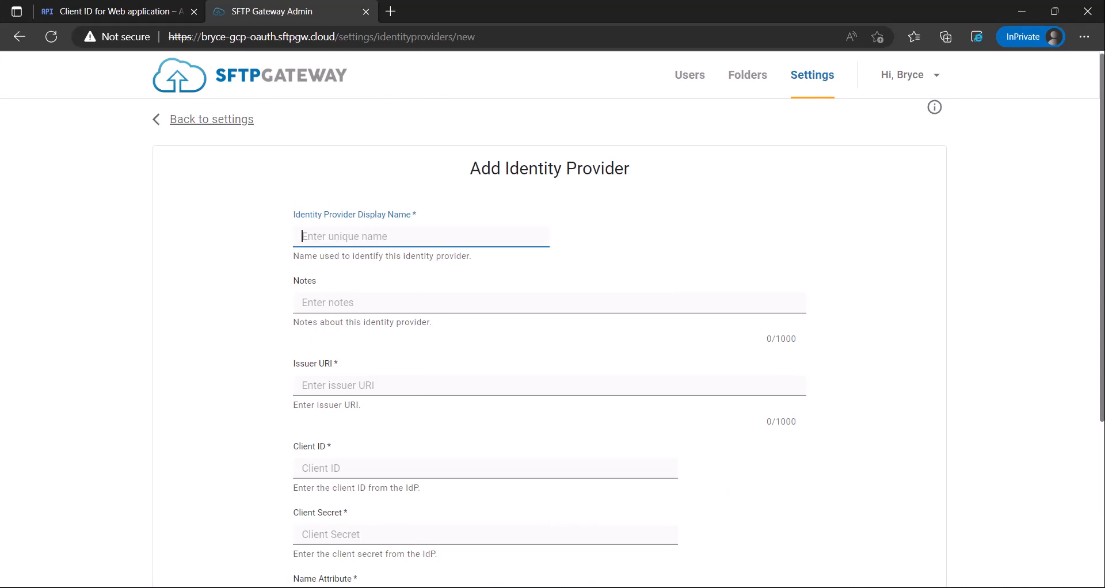
text(Google Auth)
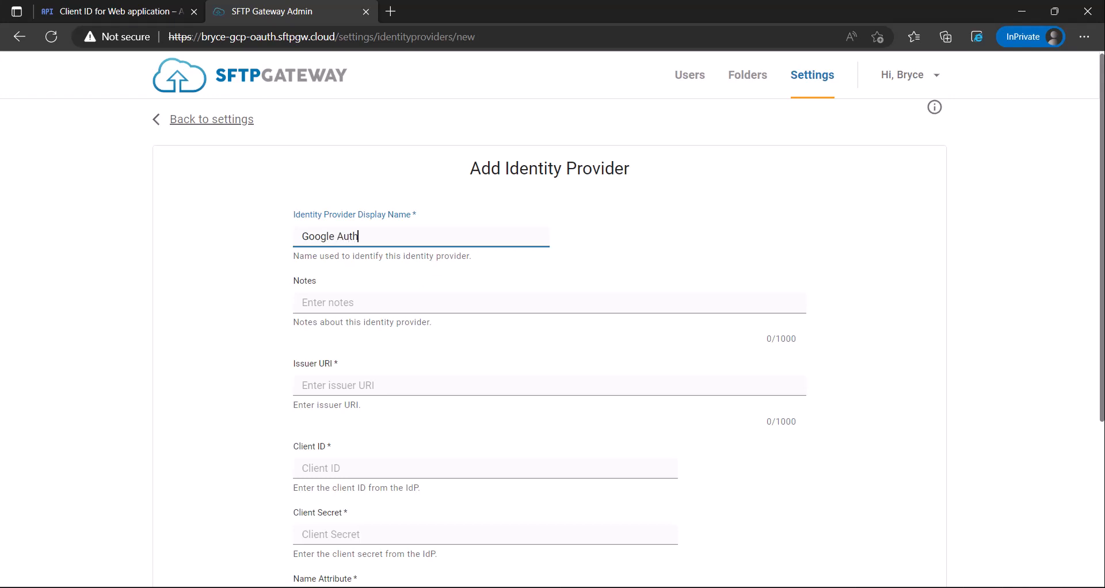
key(alt+Tab)
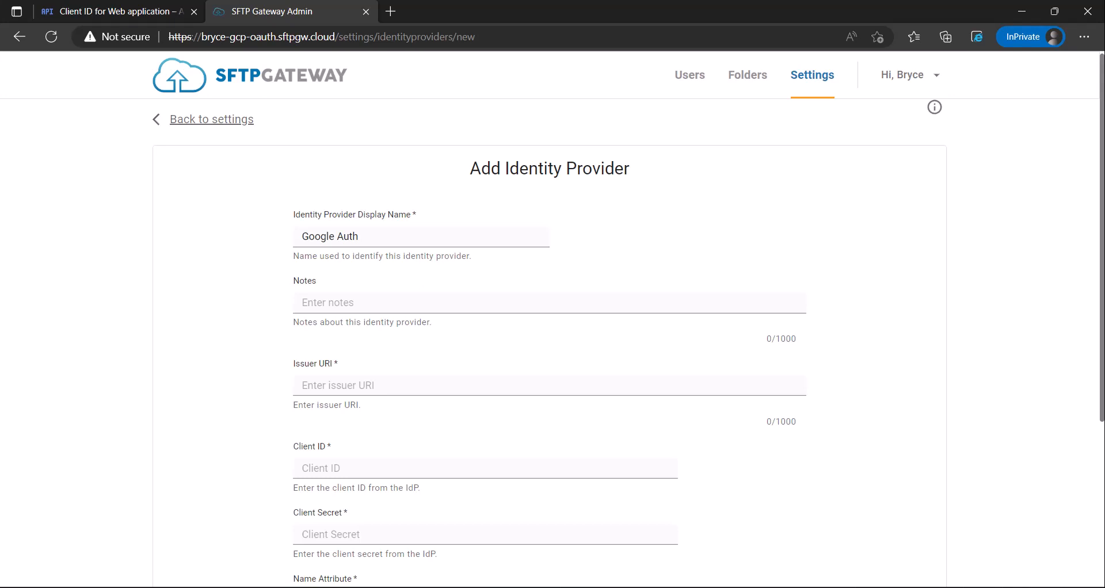
click(368, 385)
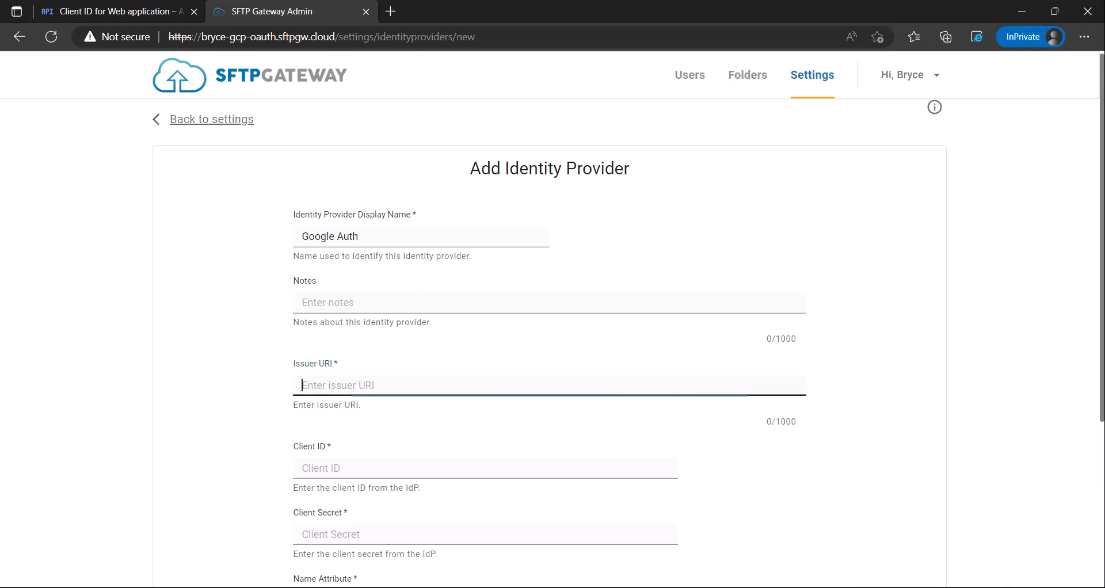
text(https://accounts.google.com)
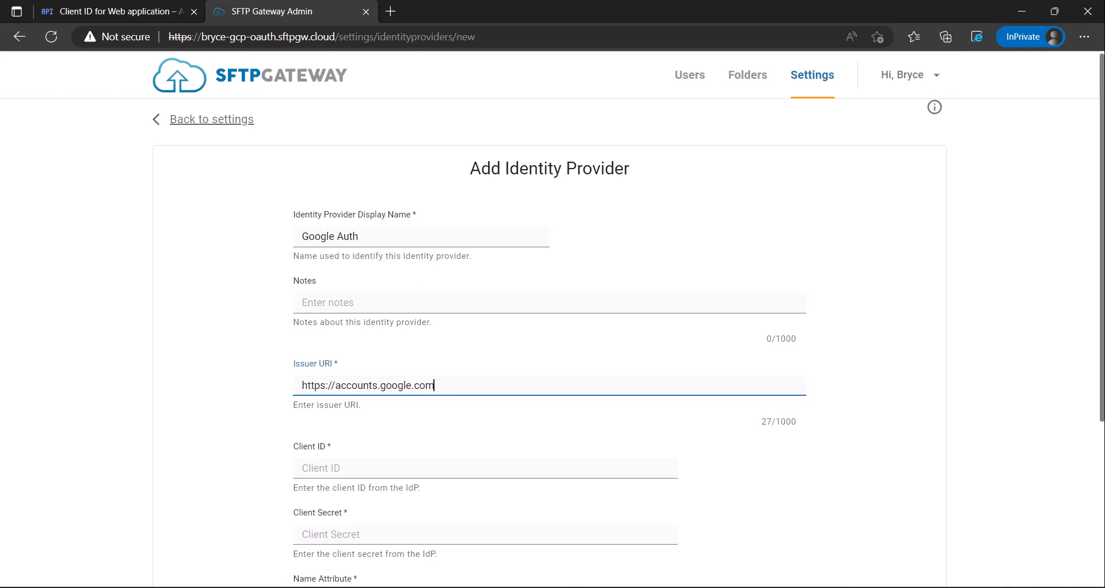
scroll(550, 345, down, 1)
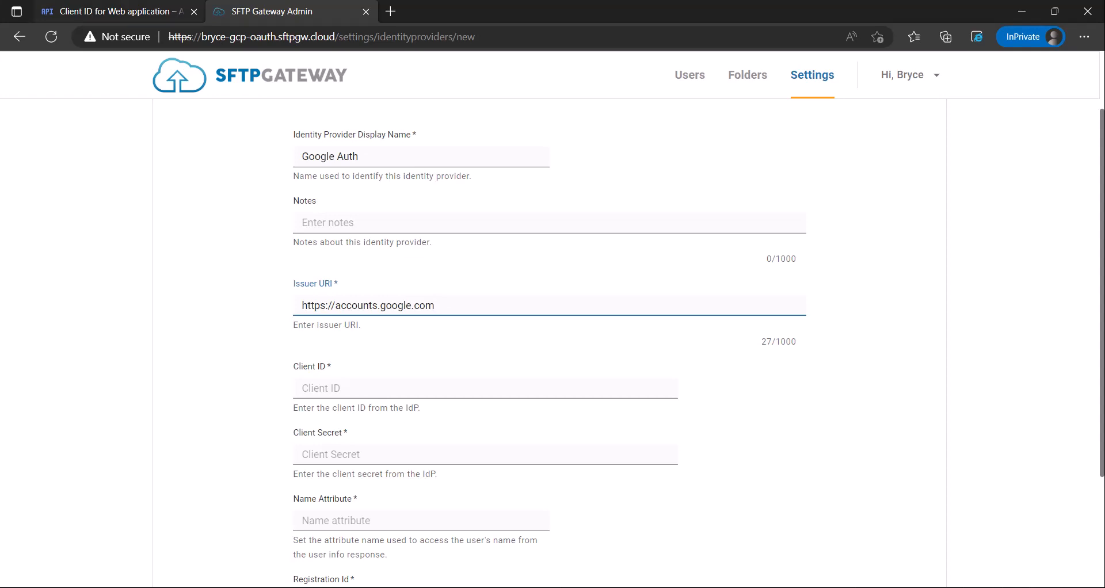
- Copy the client ID from the Google Cloud OAuth client into the new identity provider's Client ID in SFTP Gateway Admin
click(123, 11)
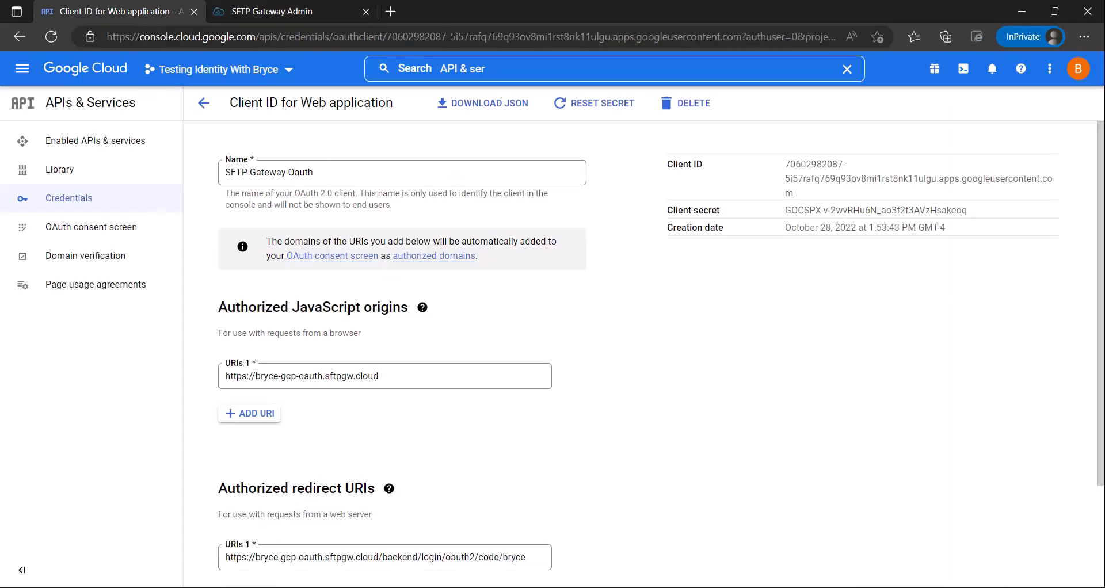
drag(785, 164, 796, 194)
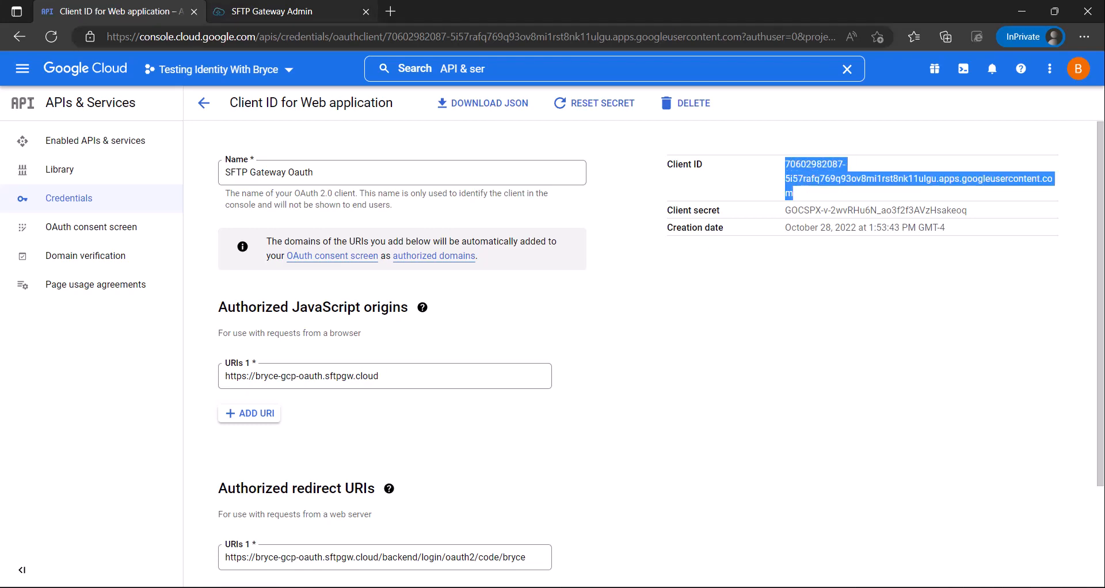
key(ctrl+c)
key(ctrl+Tab)
key(Tab)
key(ctrl+v)
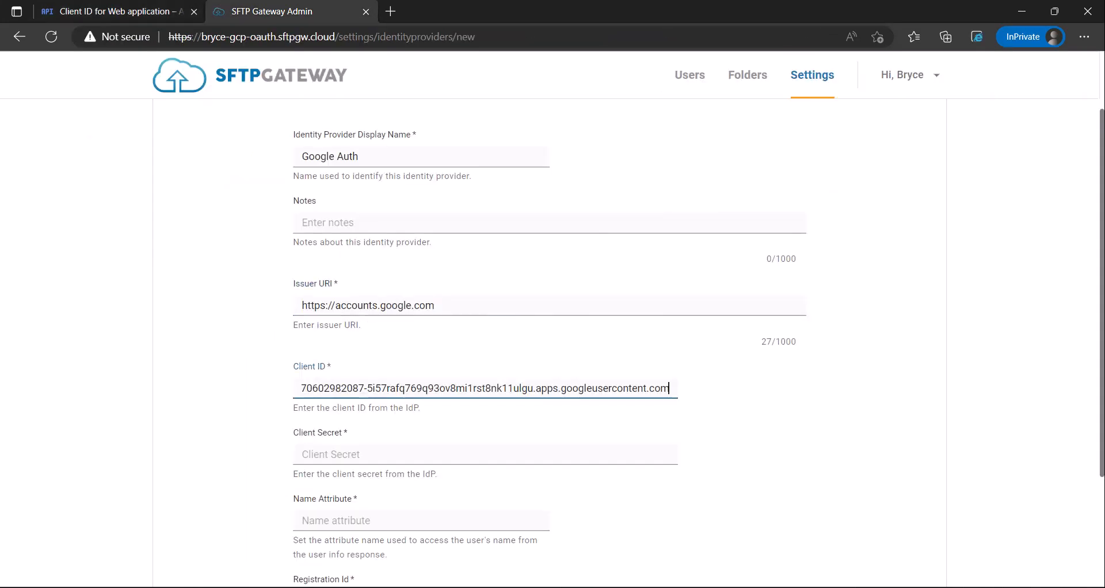
click(230, 357)
- Copy the client secret from the Google Cloud OAuth client into the identity provider's Client Secret in SFTP Gateway Admin
click(123, 11)
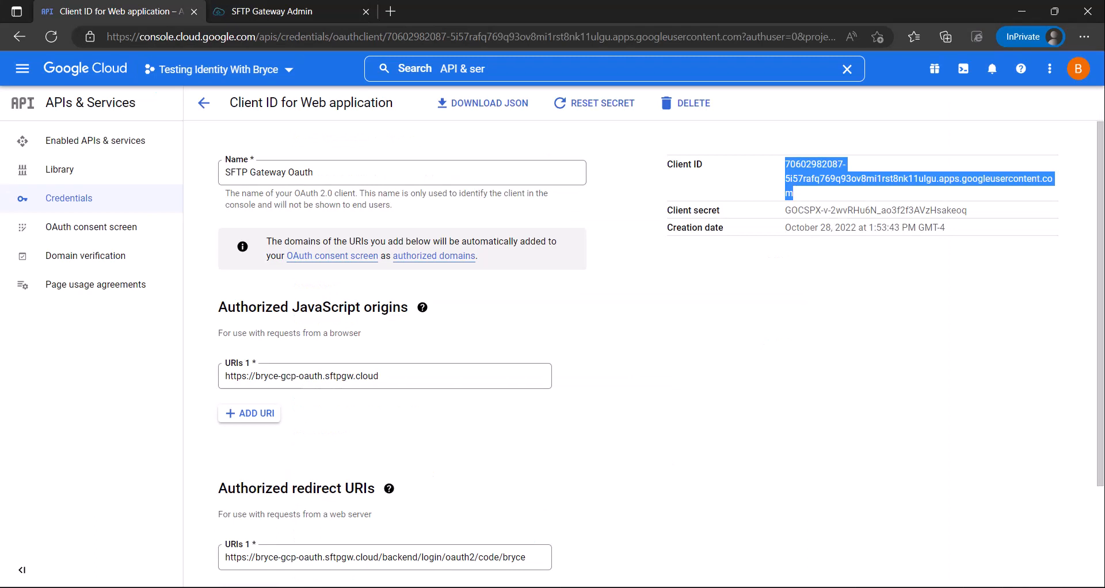
drag(785, 211, 967, 210)
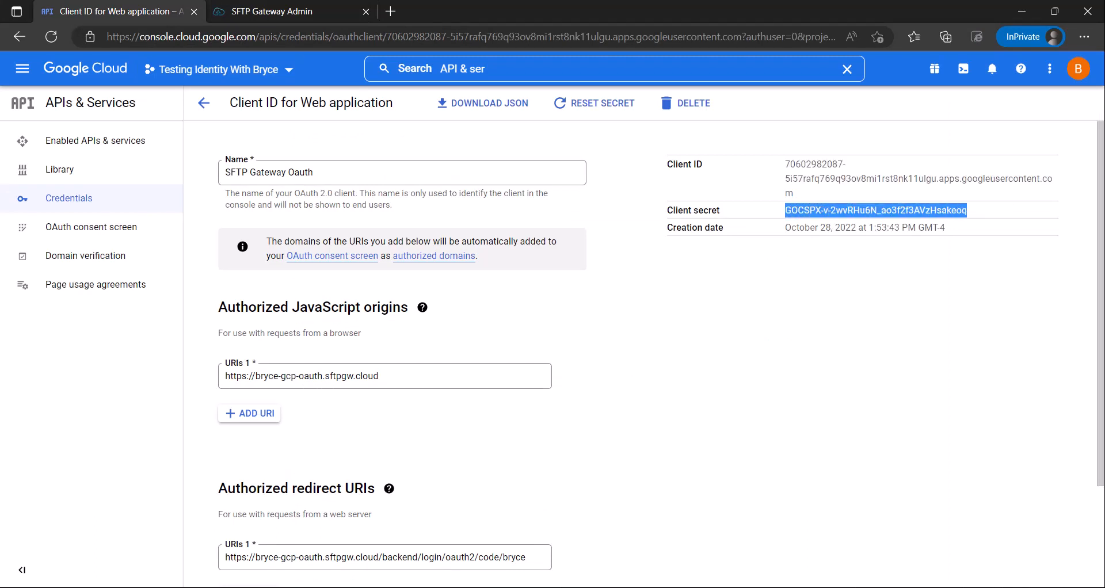
key(ctrl+c)
key(ctrl+Tab)
key(Tab)
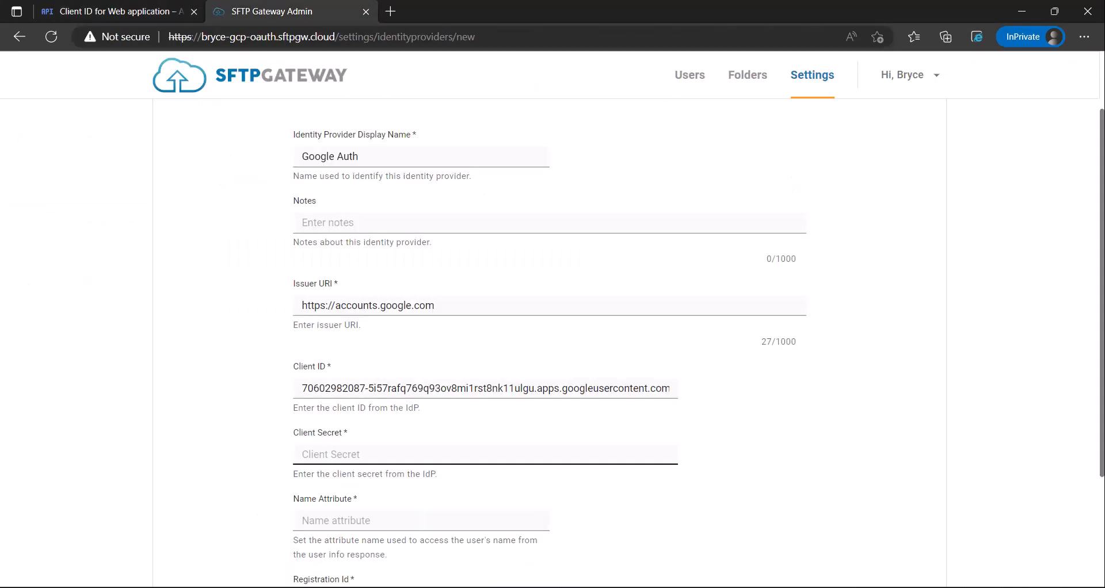
key(ctrl+v)
- Set the name attribute to "sub" and enter the admin's first name in lowercase as the registration ID
scroll(552, 345, down, 1)
key(Tab)
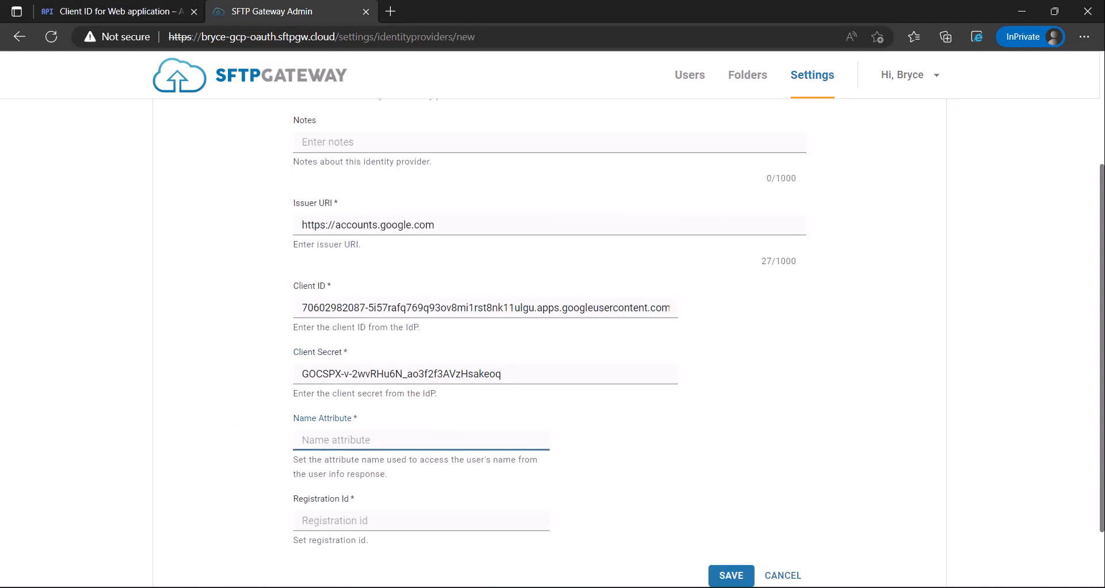
text(sub)
click(633, 449)
scroll(633, 449, down, 2)
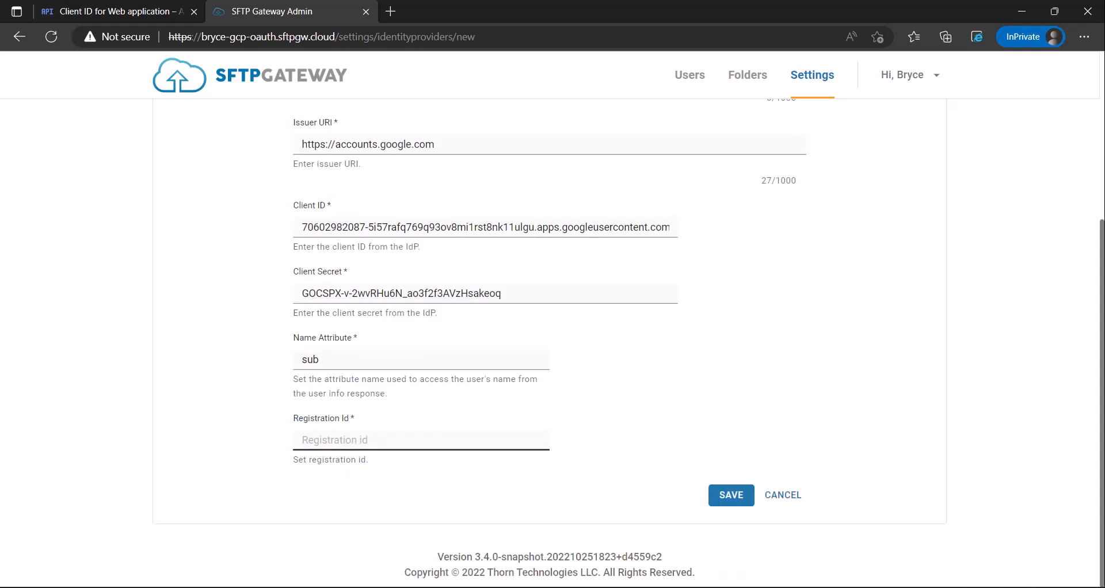
click(420, 440)
text(bryce)
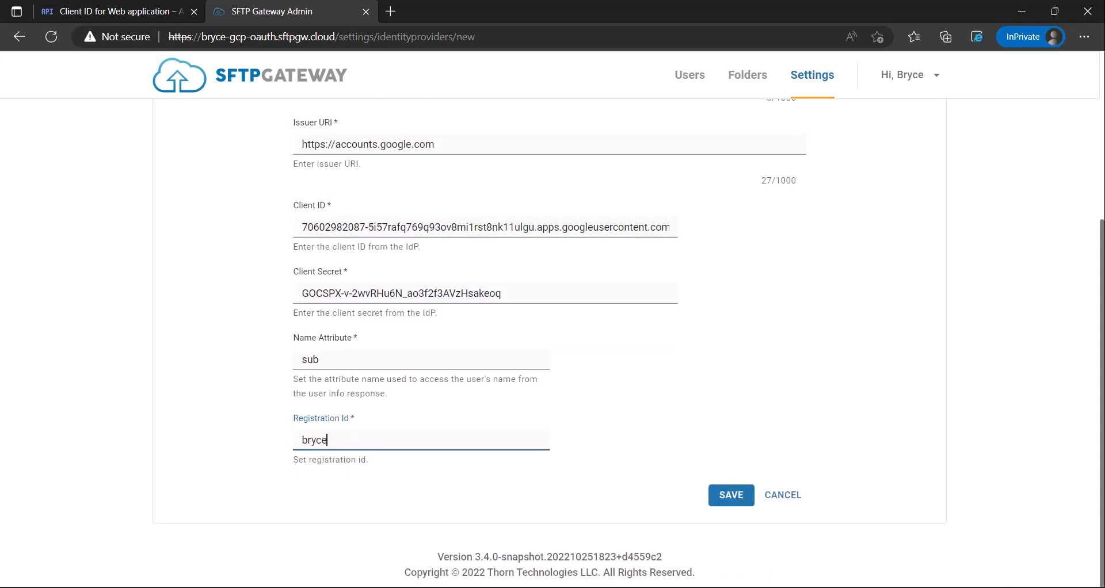
click(633, 449)
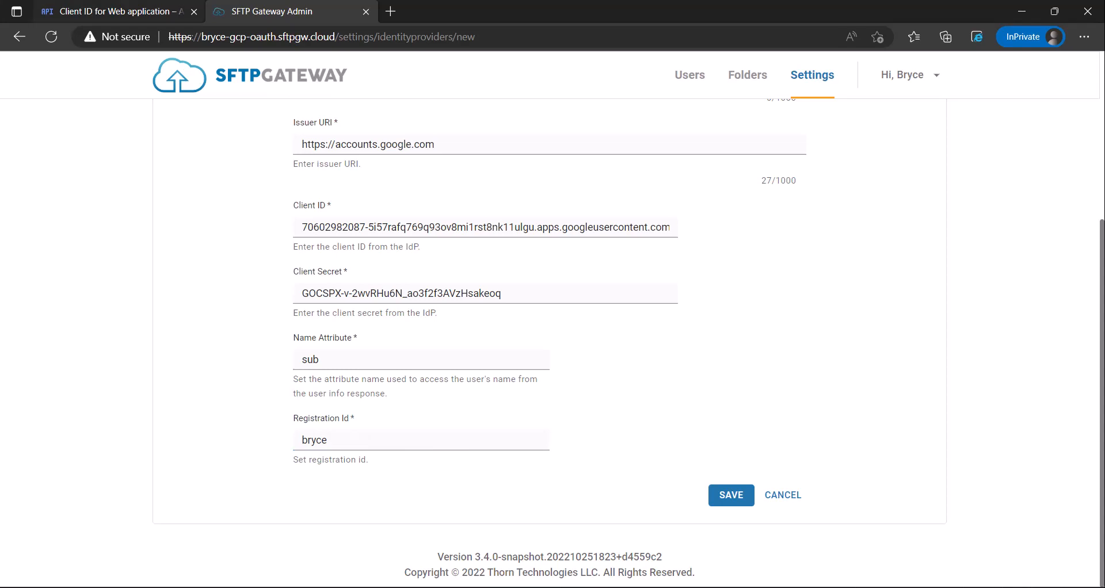
- Switch to the Google Cloud OAuth client and compare the last segment of its authorized redirect URI with the registration ID
click(120, 12)
scroll(403, 313, down, 3)
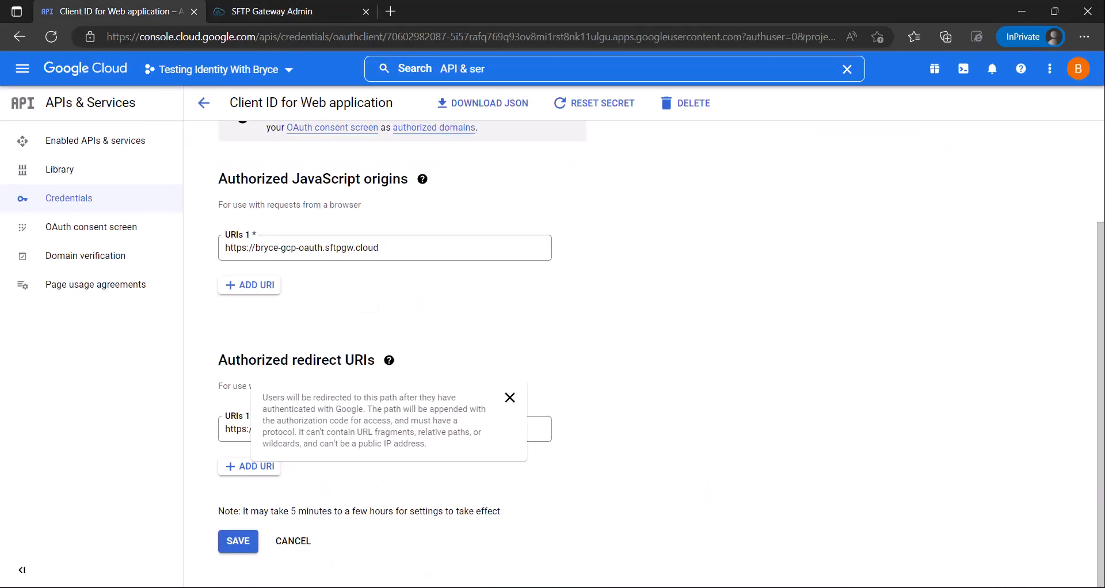
drag(526, 429, 503, 430)
click(633, 460)
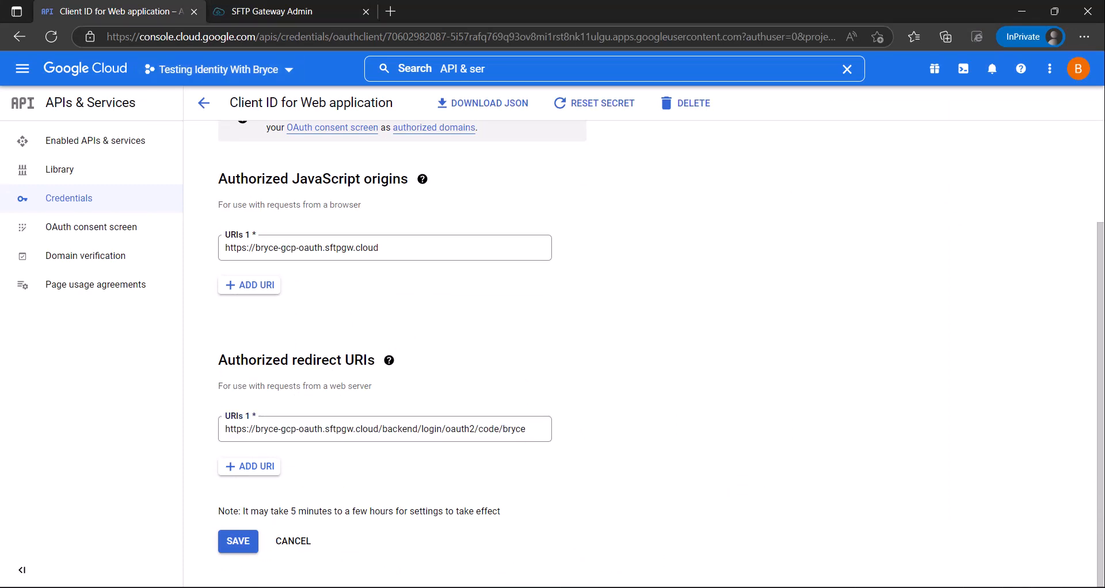
- Return to SFTP Gateway Admin, save the Google Auth identity provider, and check its entry in the Identity Providers list
click(272, 12)
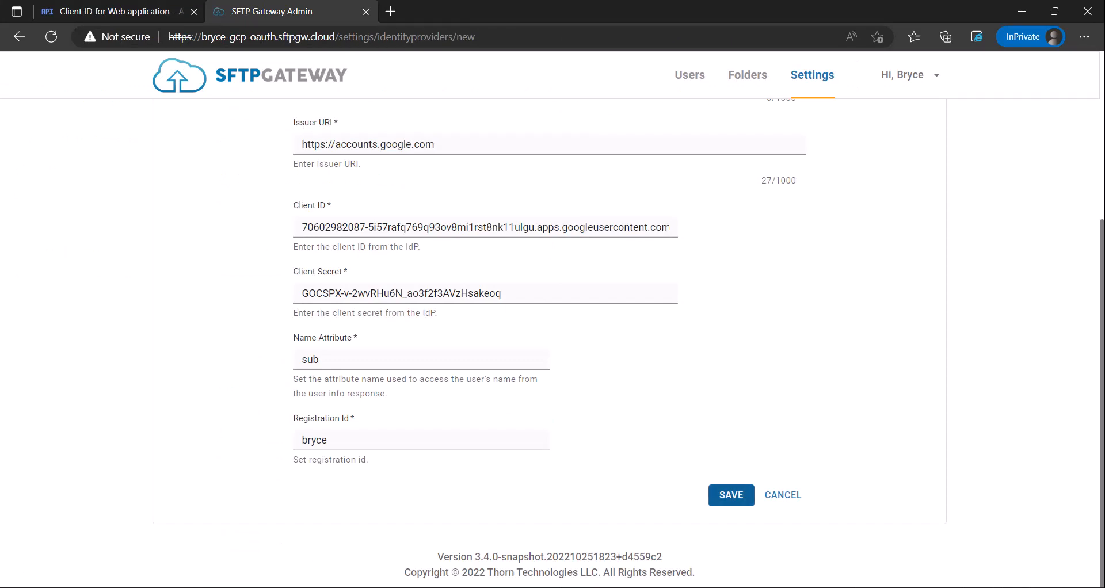
click(731, 495)
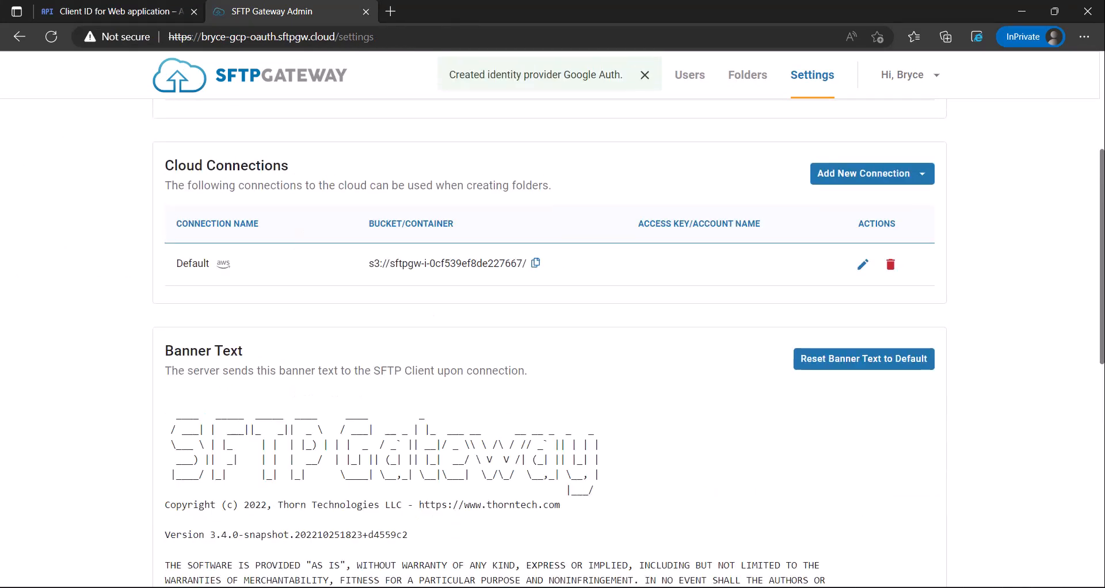
scroll(550, 342, up, 4)
scroll(549, 343, down, 10)
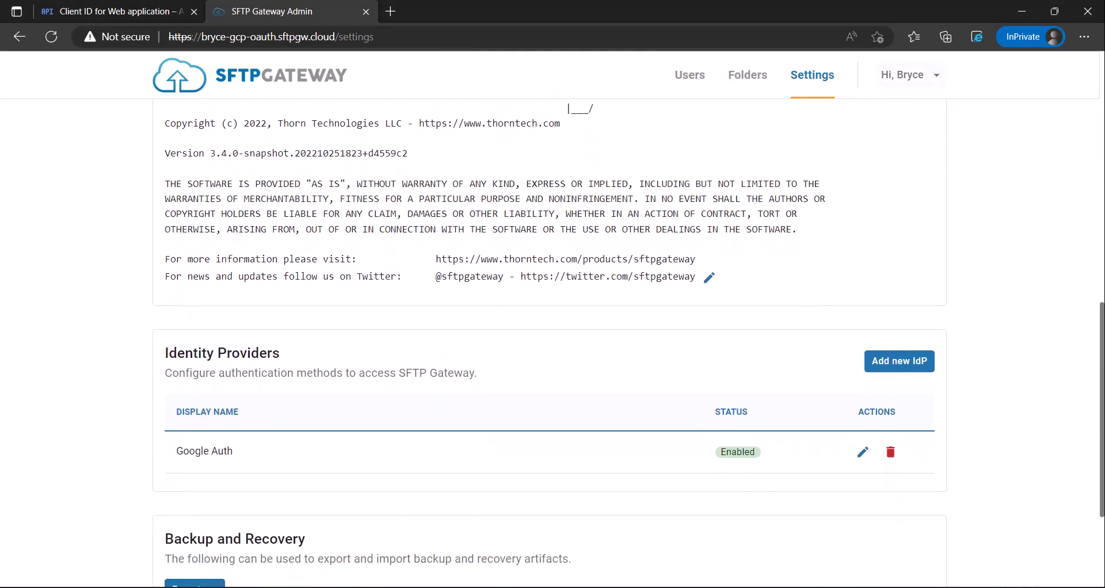
- Log the current admin out of SFTP Gateway
click(906, 75)
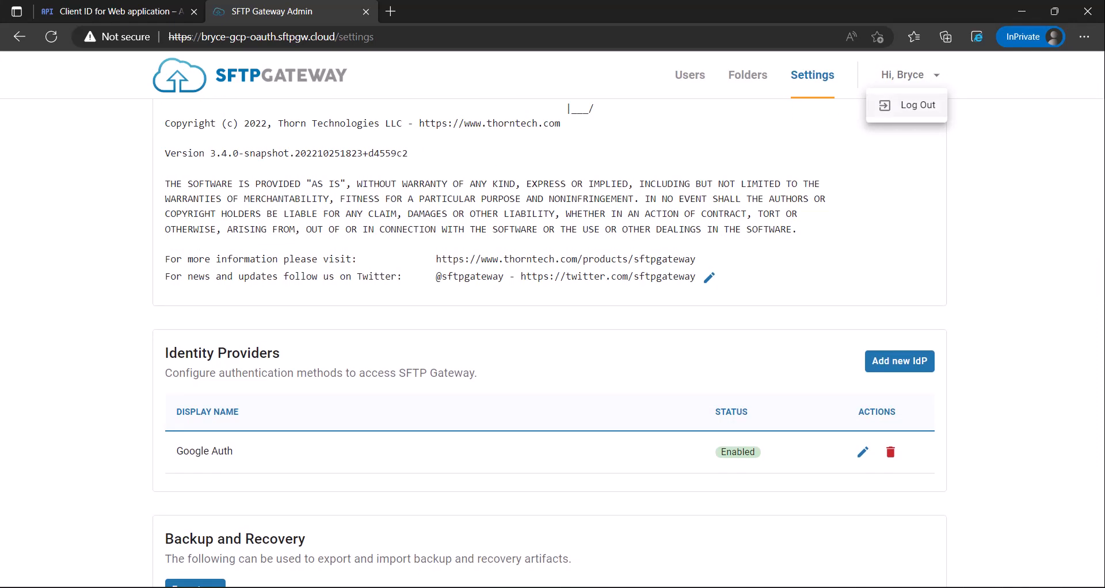
click(909, 104)
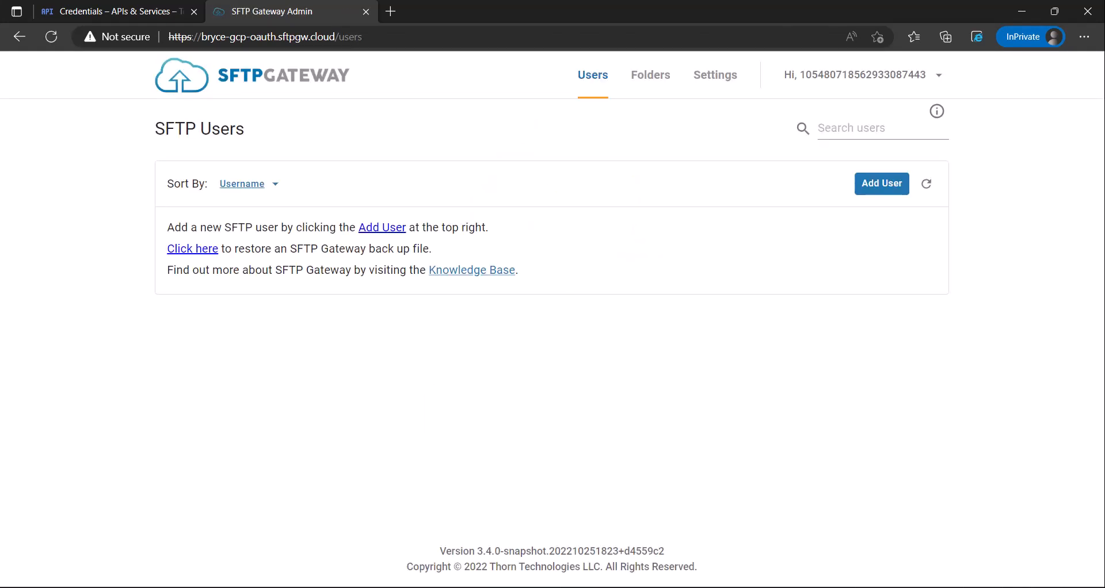
click(855, 75)
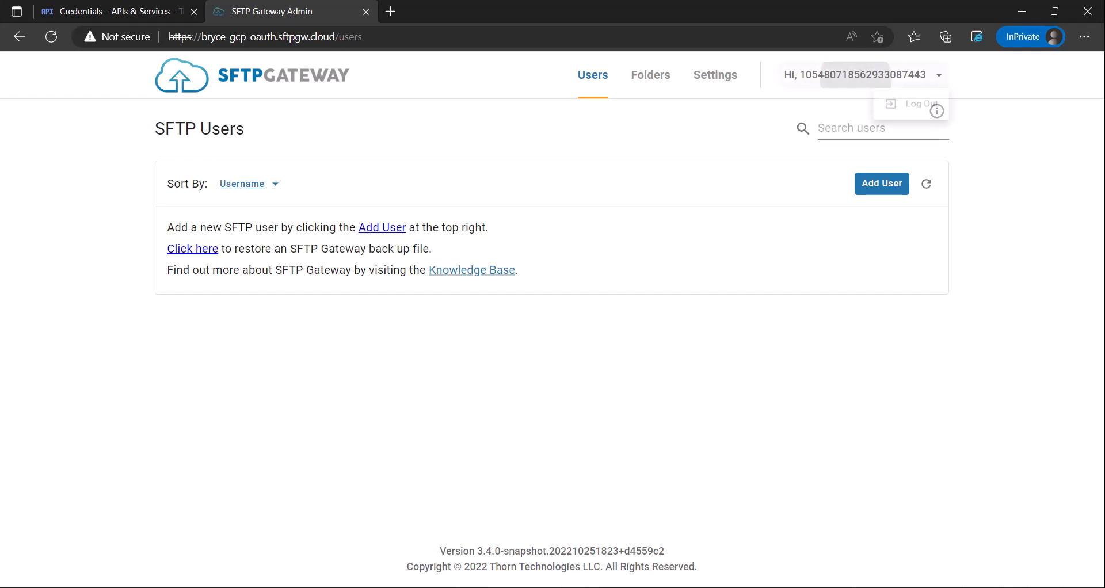
key(Escape)
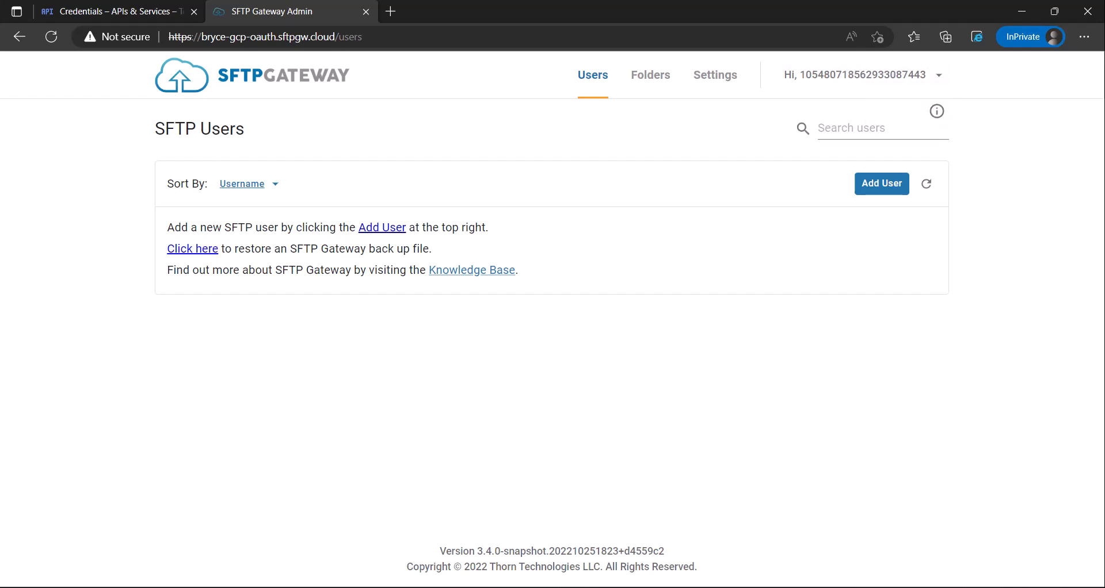